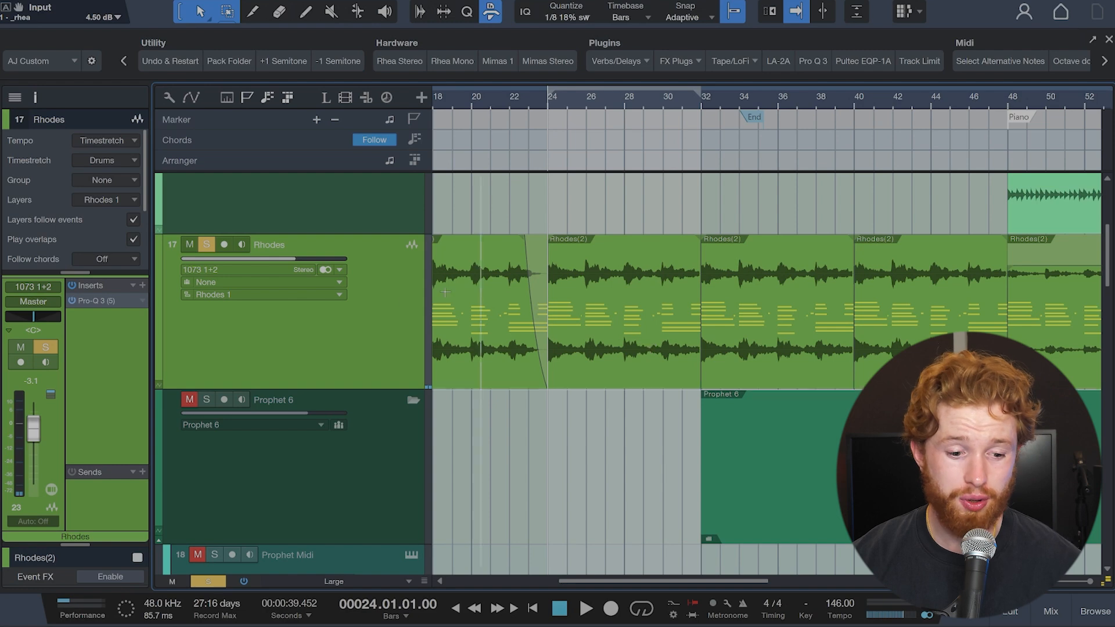
Step: Open the Pro-Q 3 equalizer inserted on the Rhodes track for inspection
double_click(89, 302)
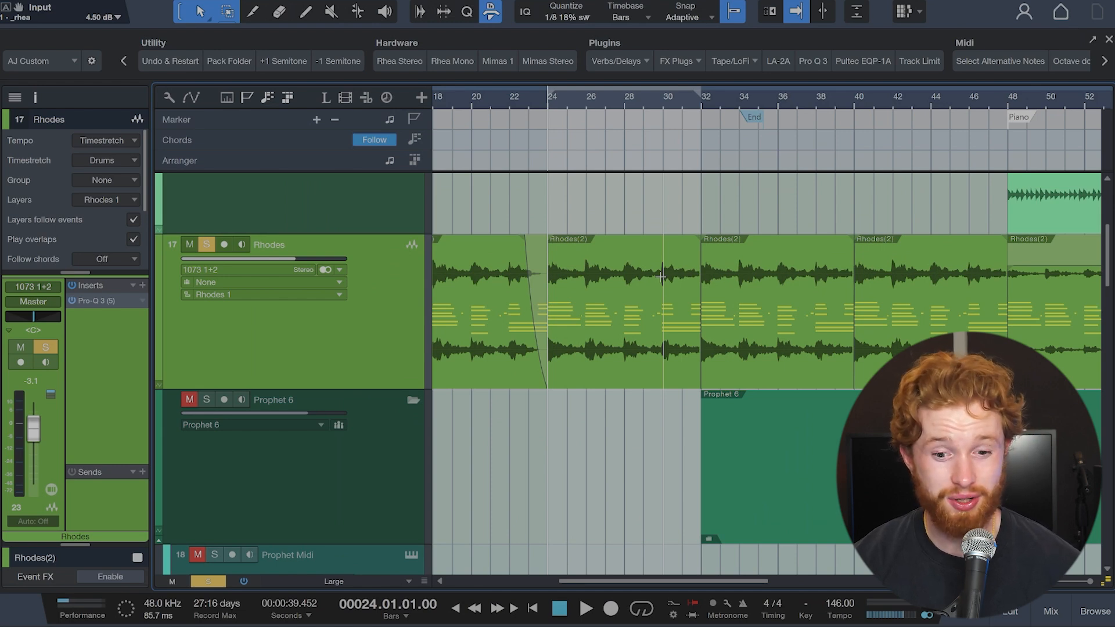
Step: Open Impact XT from the Impact XT Drums track, audition its four Oasis kick and percussion pads, and close the instrument
scroll(587, 371, "down", 4)
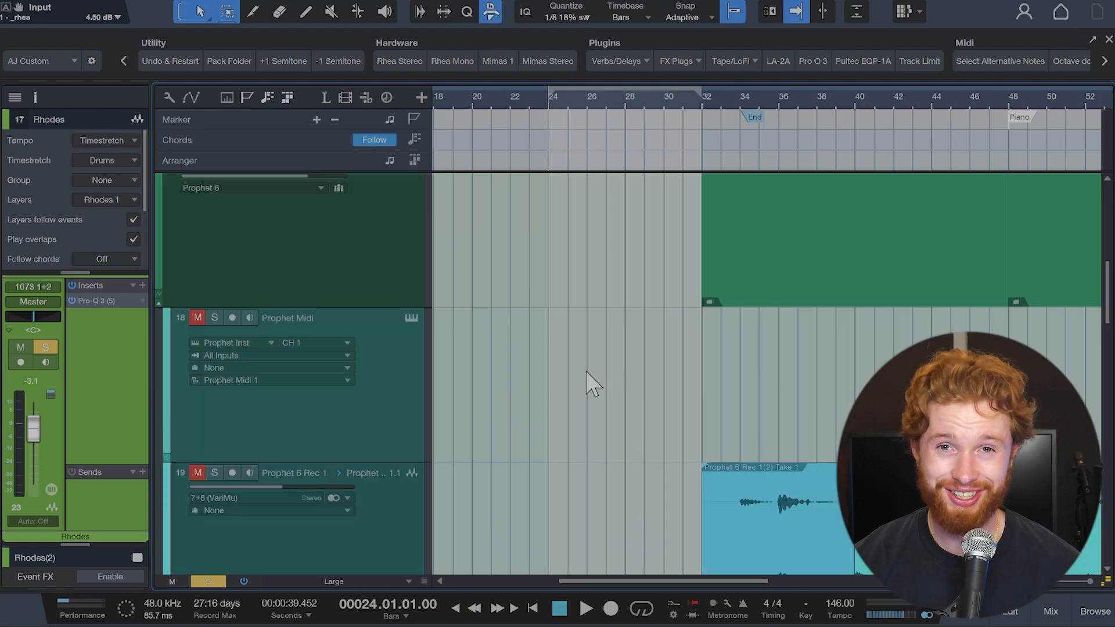
scroll(587, 371, "down", 20)
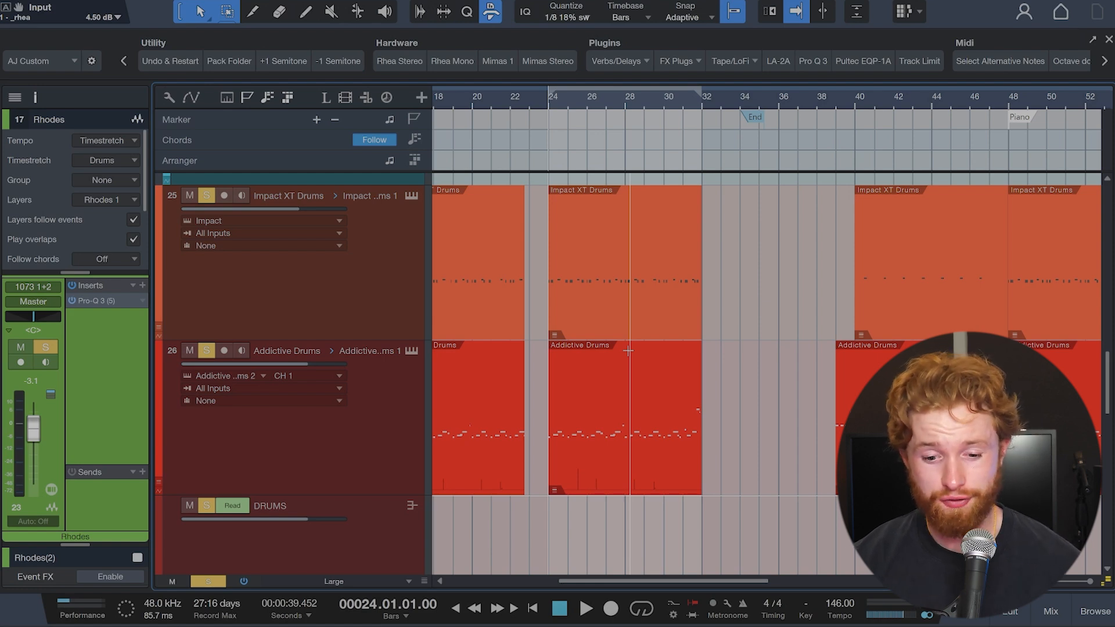
left_click(411, 196)
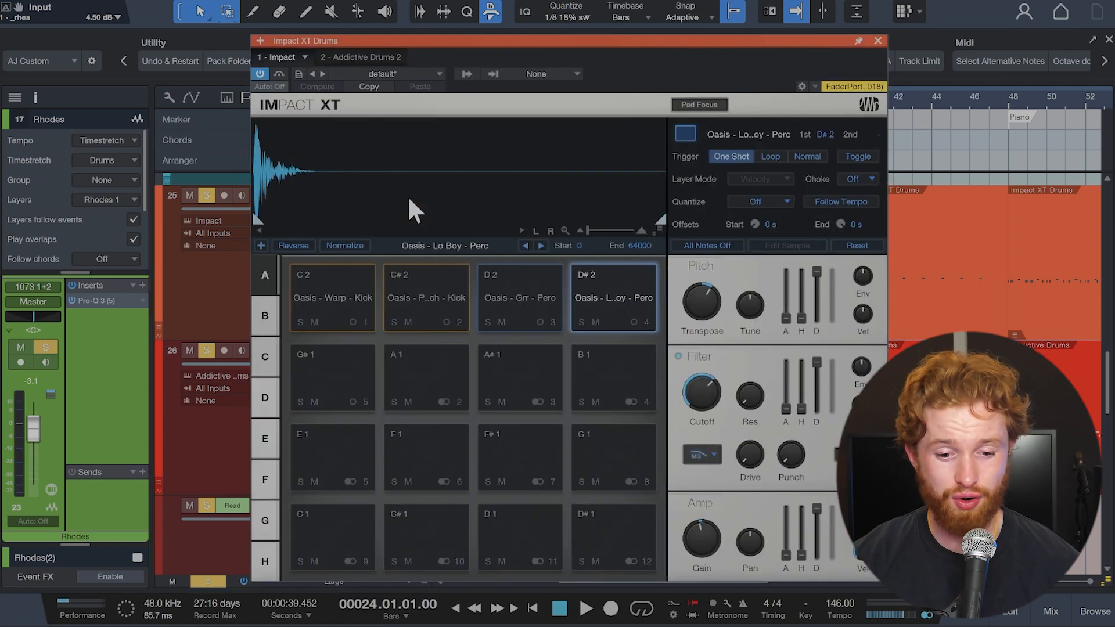
left_click(372, 325)
left_click(424, 302)
left_click(528, 300)
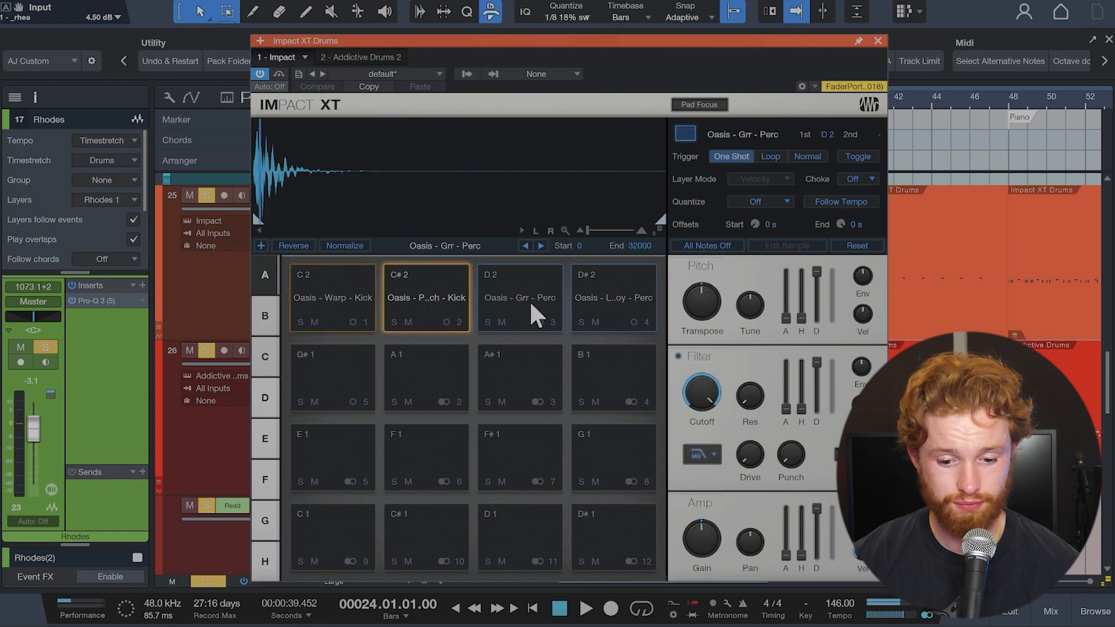
left_click(629, 297)
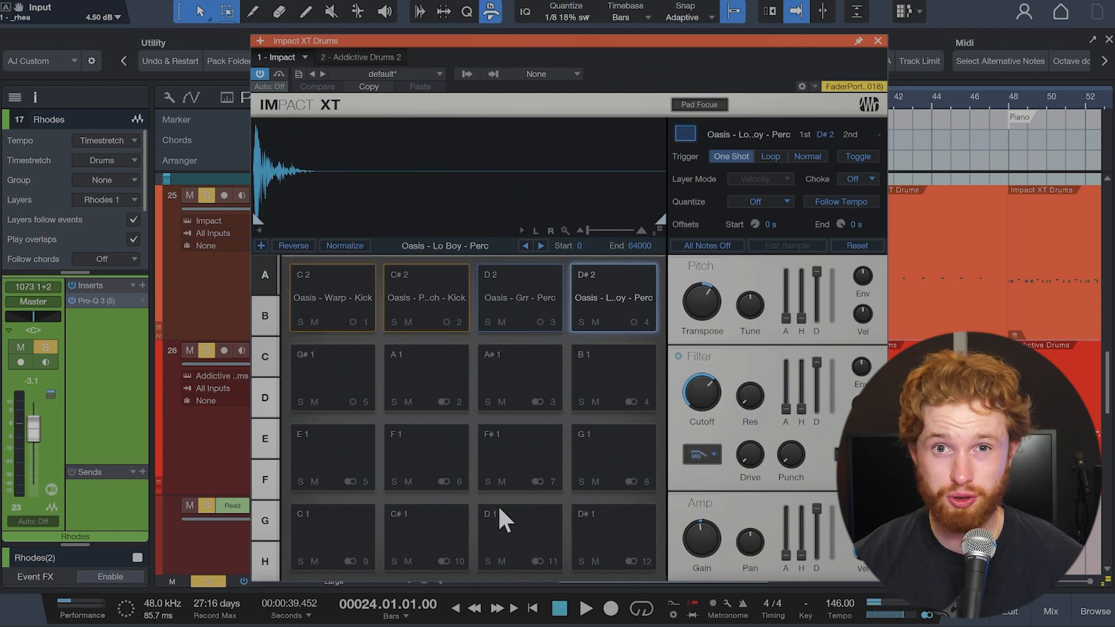
left_click(878, 41)
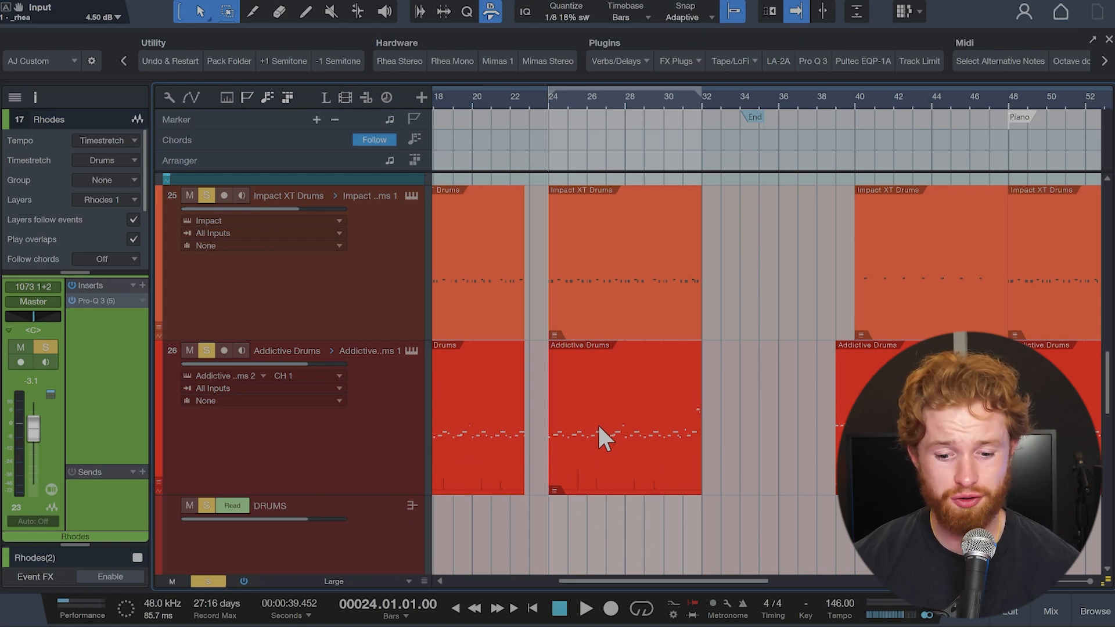
Step: Open the Addictive Drums part at bar 24 in the drum editor, audition the A#3 and B3 sounds, and close the editor
double_click(598, 427)
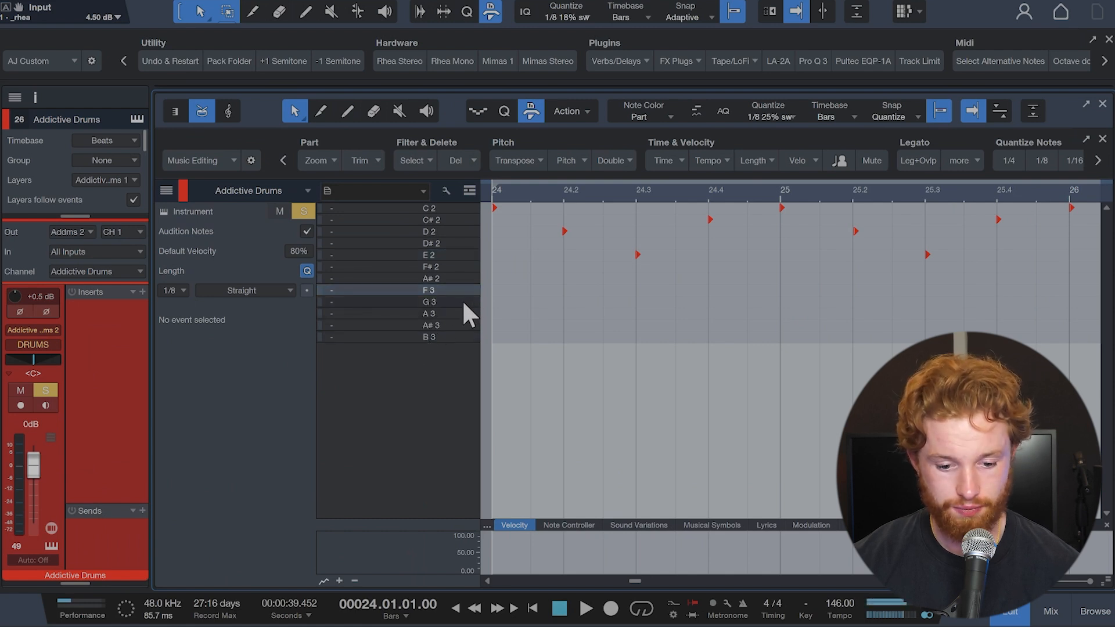
left_click(461, 327)
left_click(460, 337)
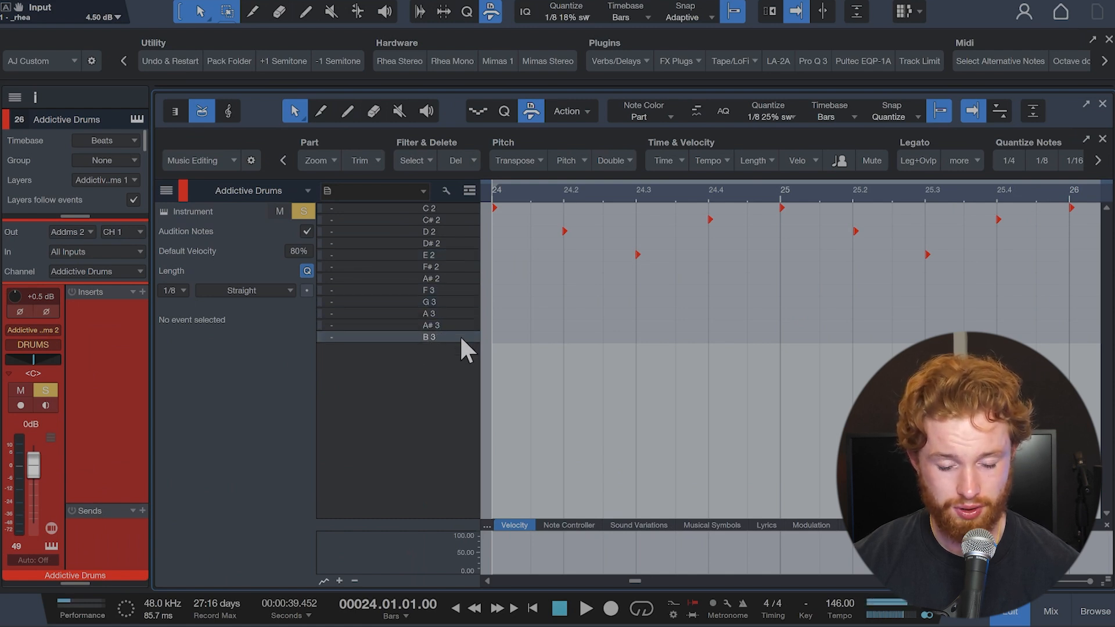
key("F2")
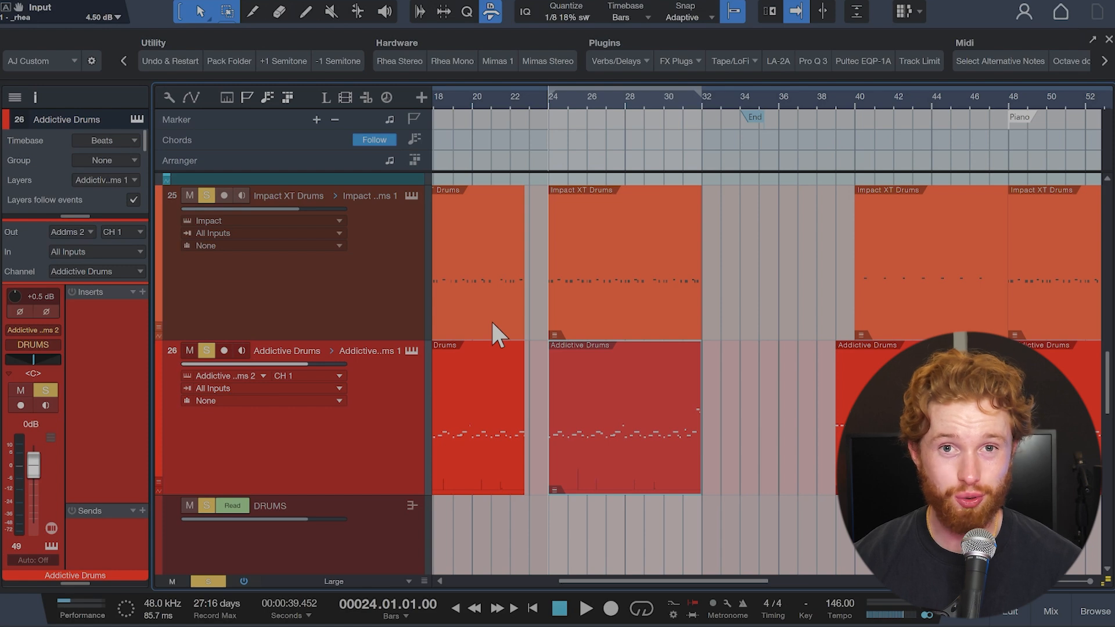
Step: Examine the kick note timing in the Impact XT Drums part from bar 24 and play the pattern back
key("space")
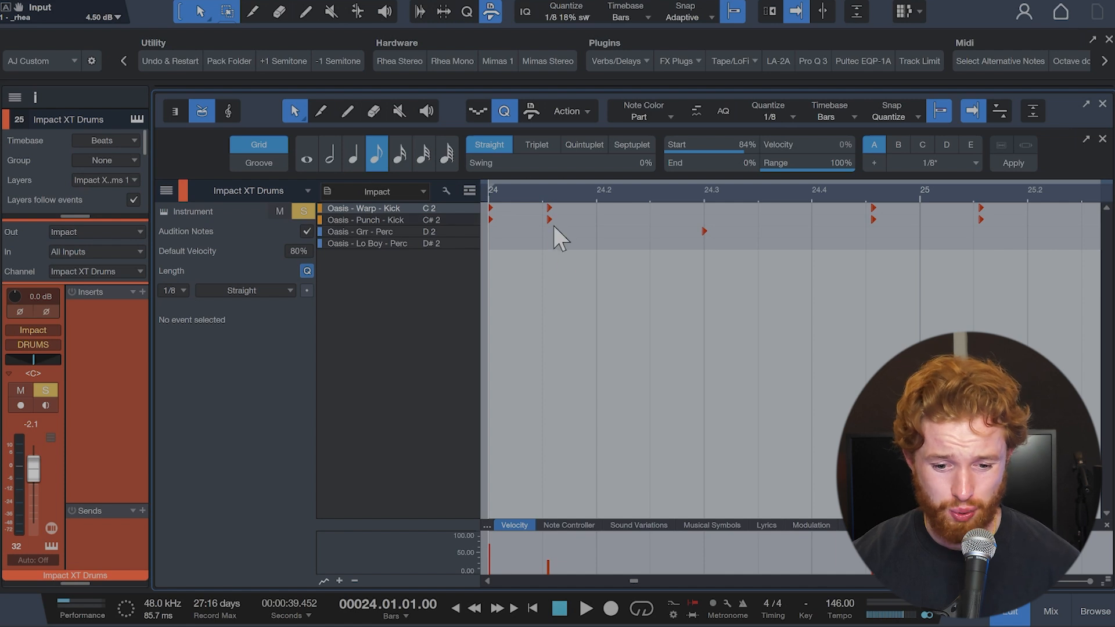
scroll(556, 262, "up", 3)
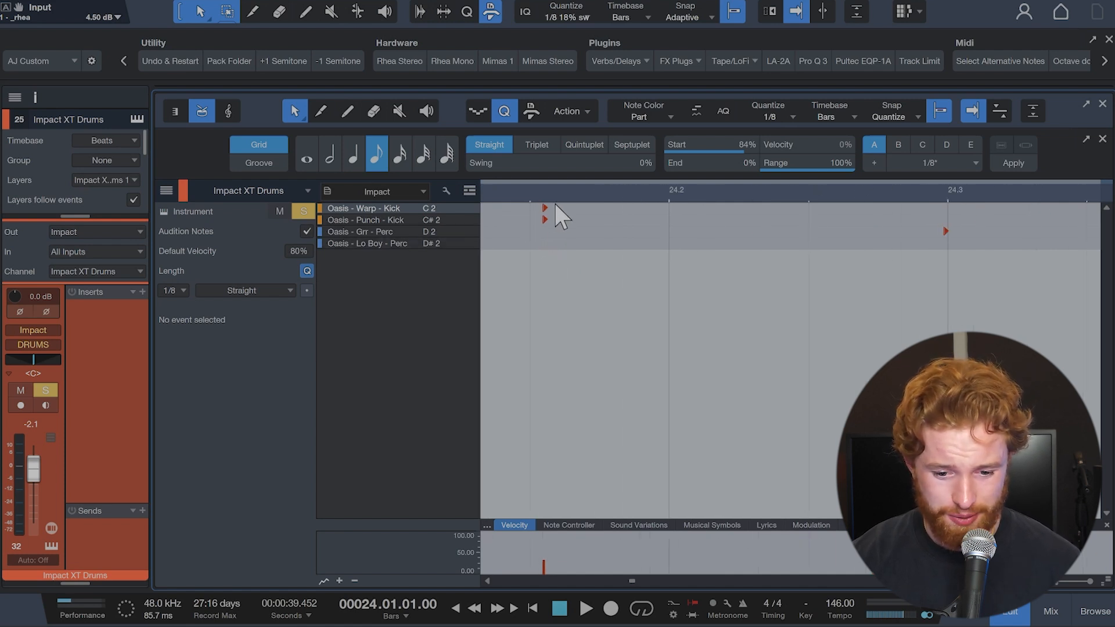
scroll(705, 259, "right", 2)
scroll(862, 235, "right", 10)
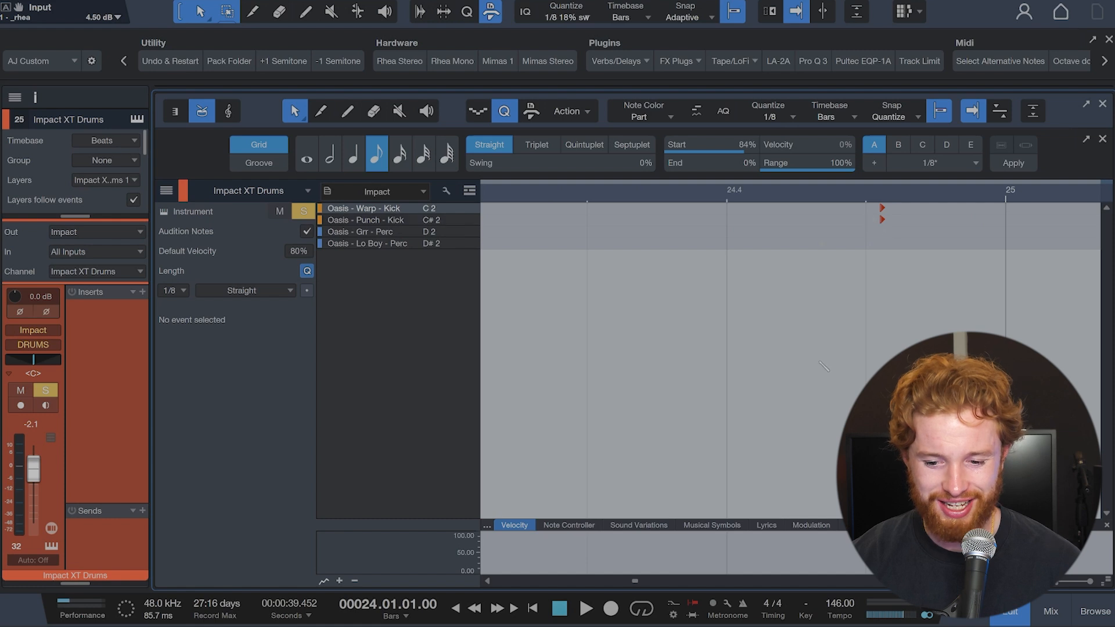
scroll(821, 363, "down", 4)
scroll(820, 361, "right", 1)
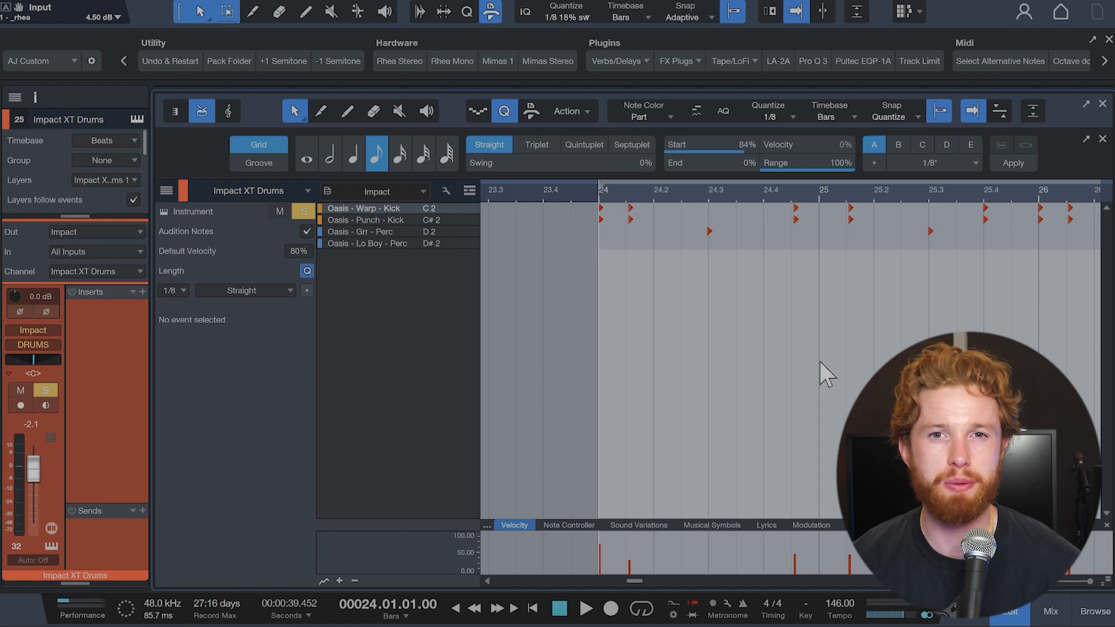
key("space")
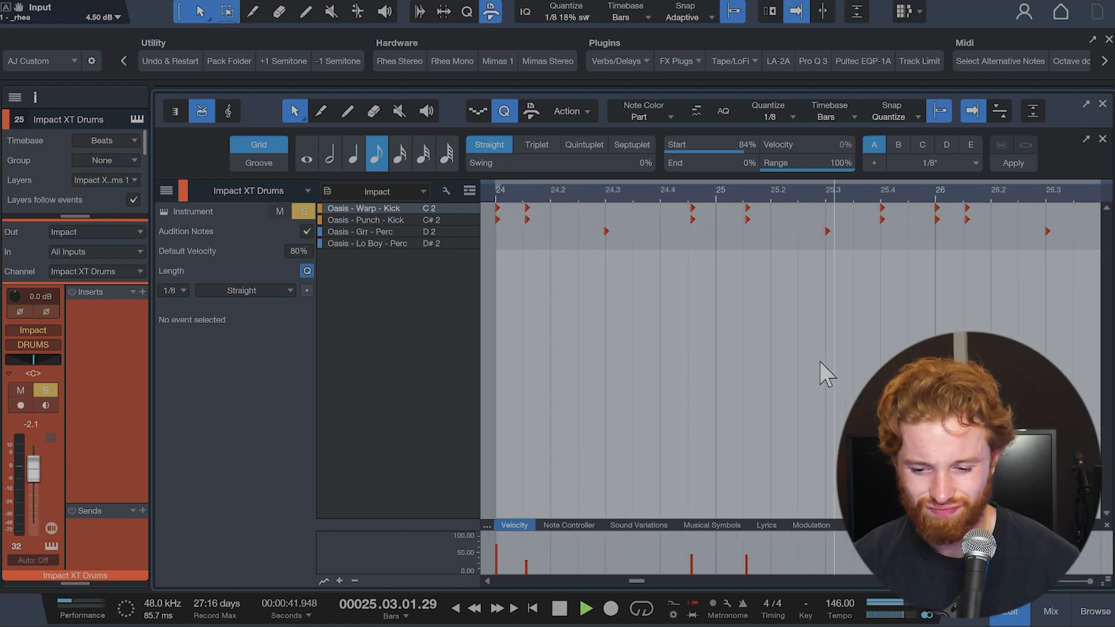
key("space")
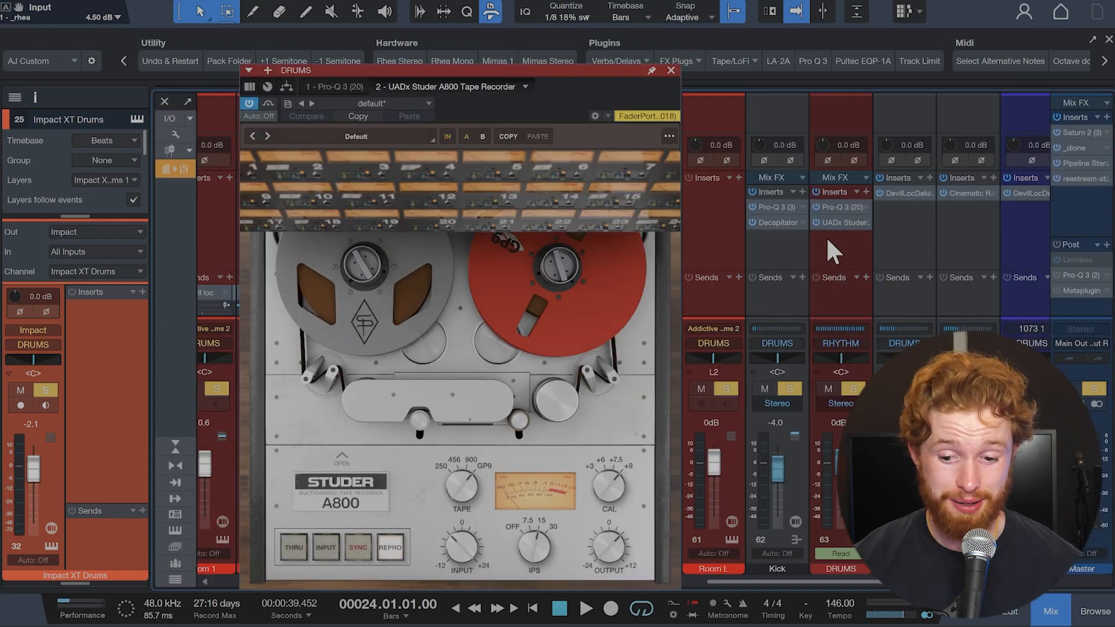
Step: Inspect the DevilLocDeluxe plugin on the Devil loc channel and the Cinematic insert on the channel beside it
left_click(909, 192)
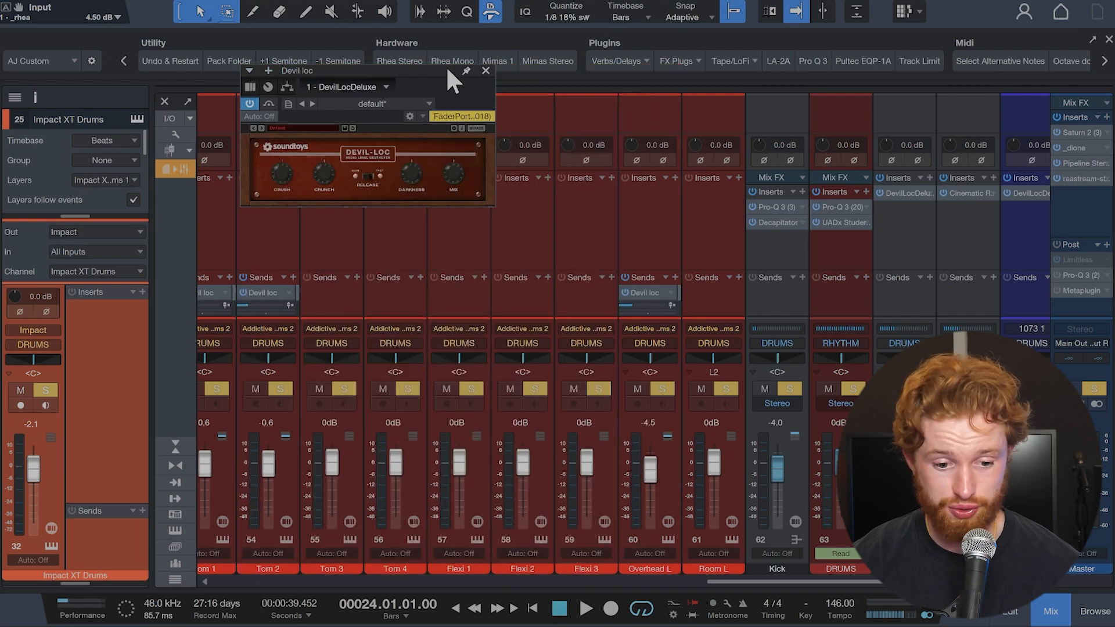
left_click_drag(446, 66, 454, 79)
left_click(494, 83)
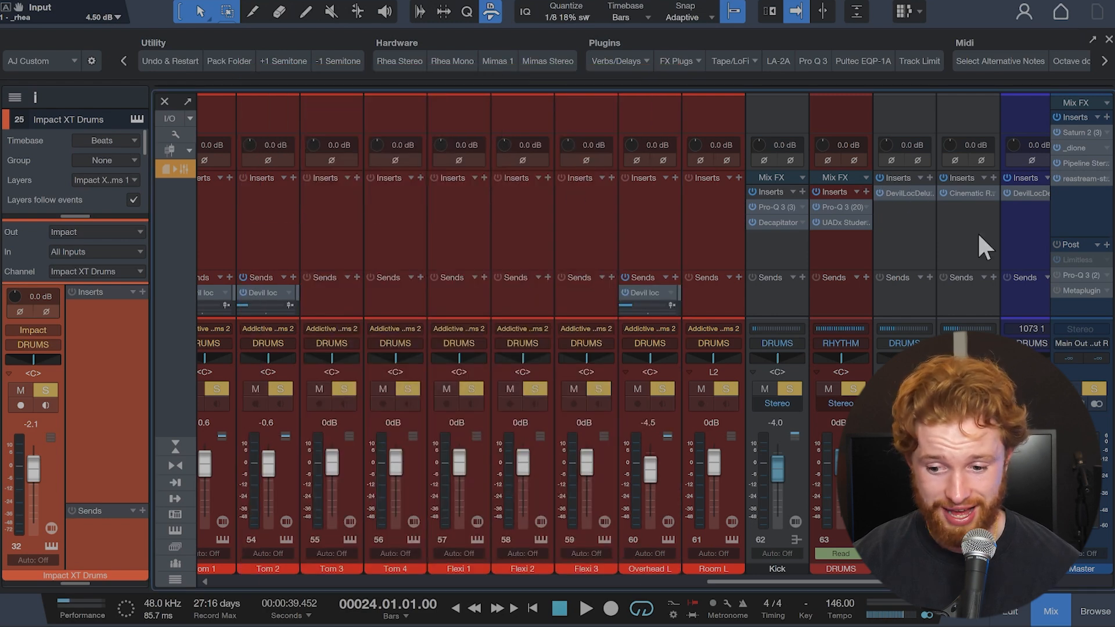
left_click(978, 193)
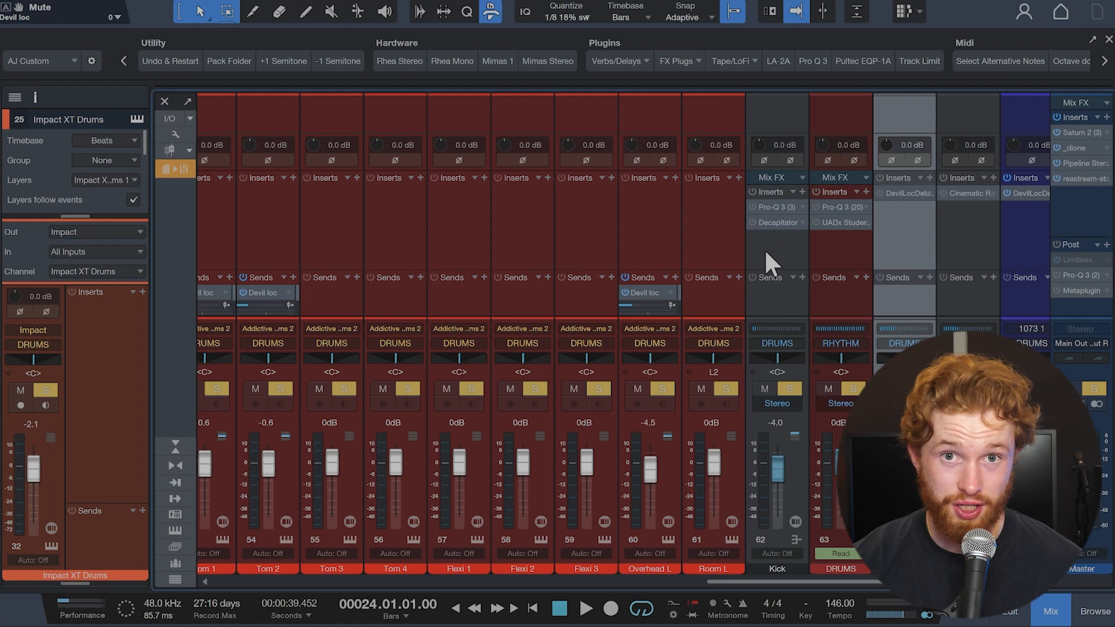
Step: Play the drums from bar 24 with their bus effects, and return from the mixer to the arrangement
key("space")
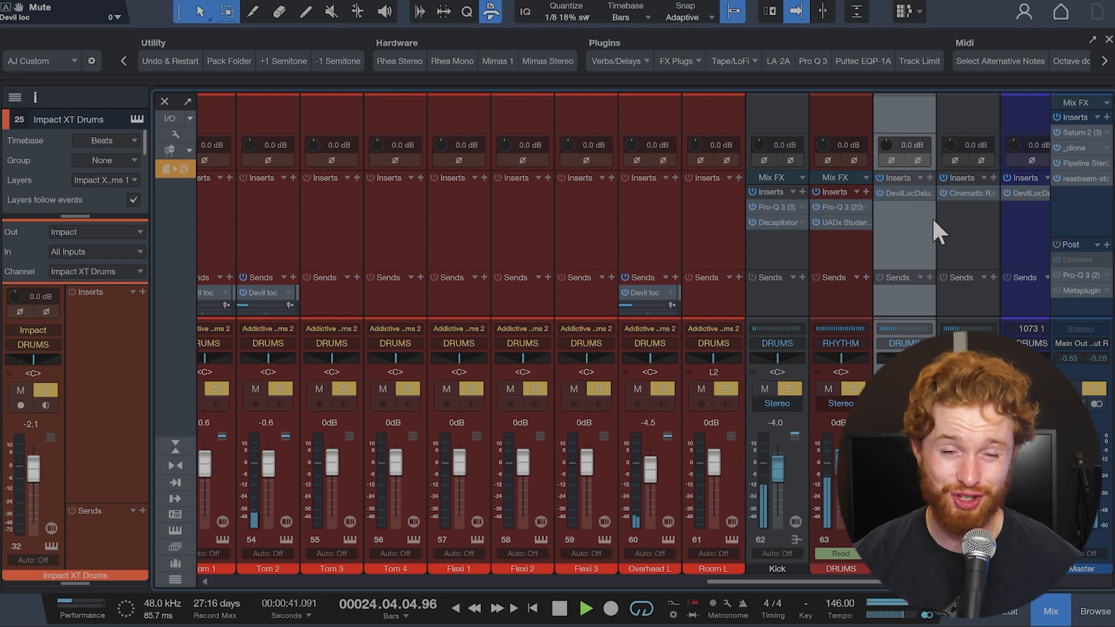
key("F3")
key("space")
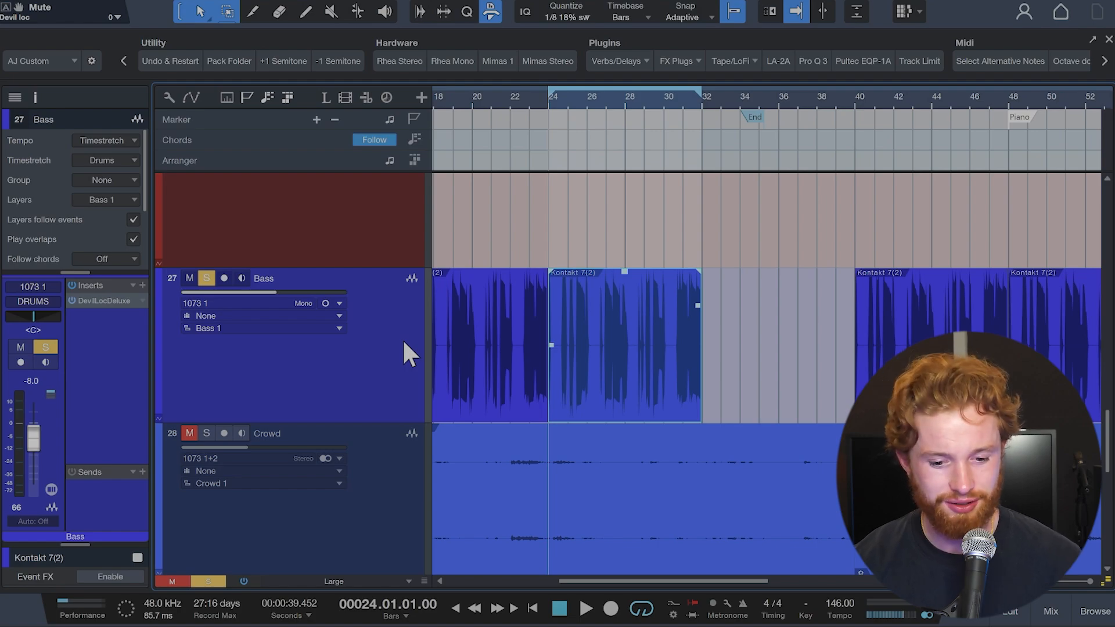
Step: Play the Bass track together with the drums from bar 24
key("space")
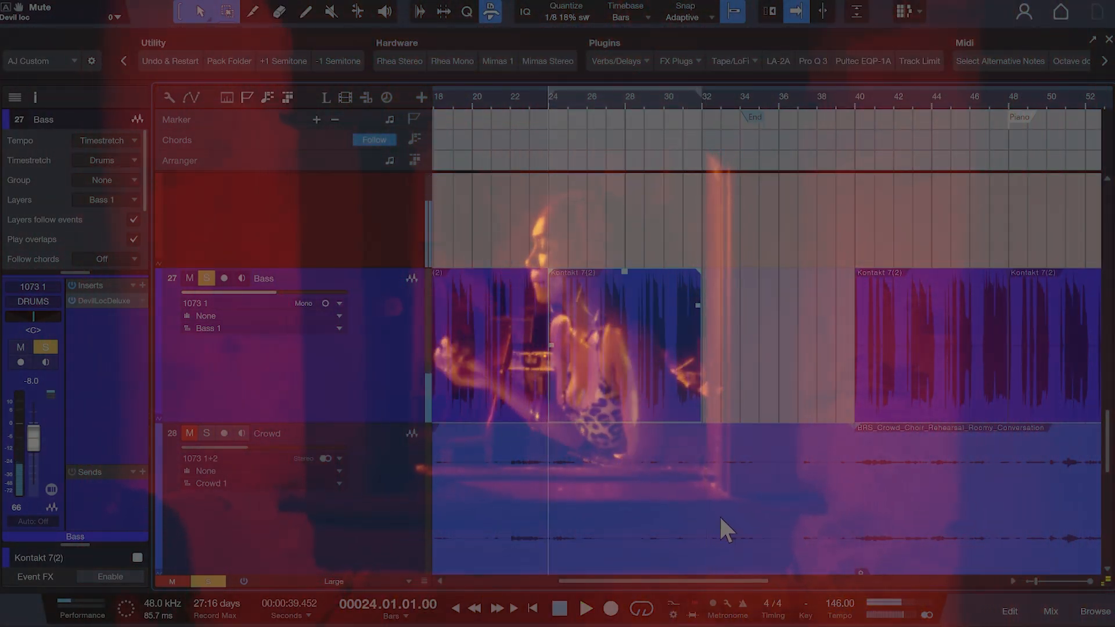
key("space")
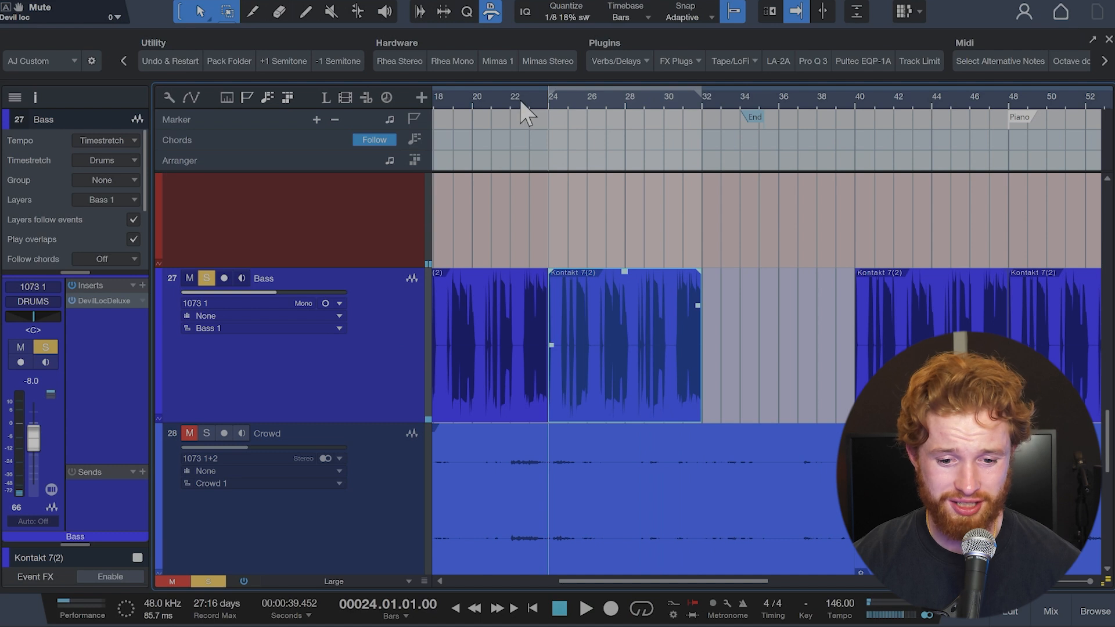
Step: Show the Bass track's DevilLocDeluxe Mix automation, open the plugin, and play the transition from bar 22
left_click(512, 102)
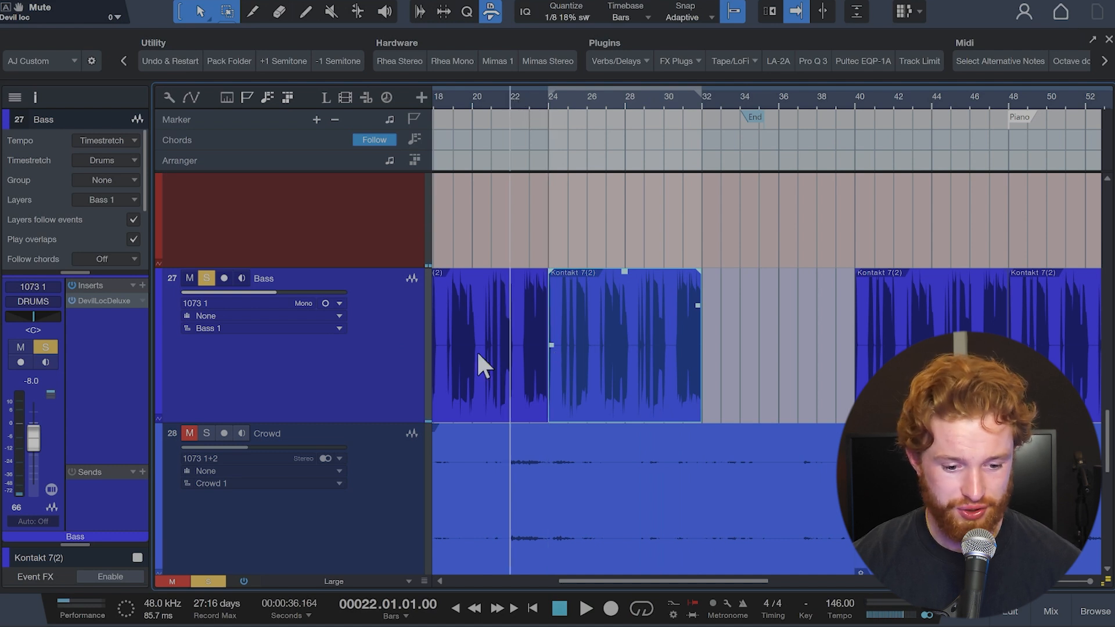
key("a")
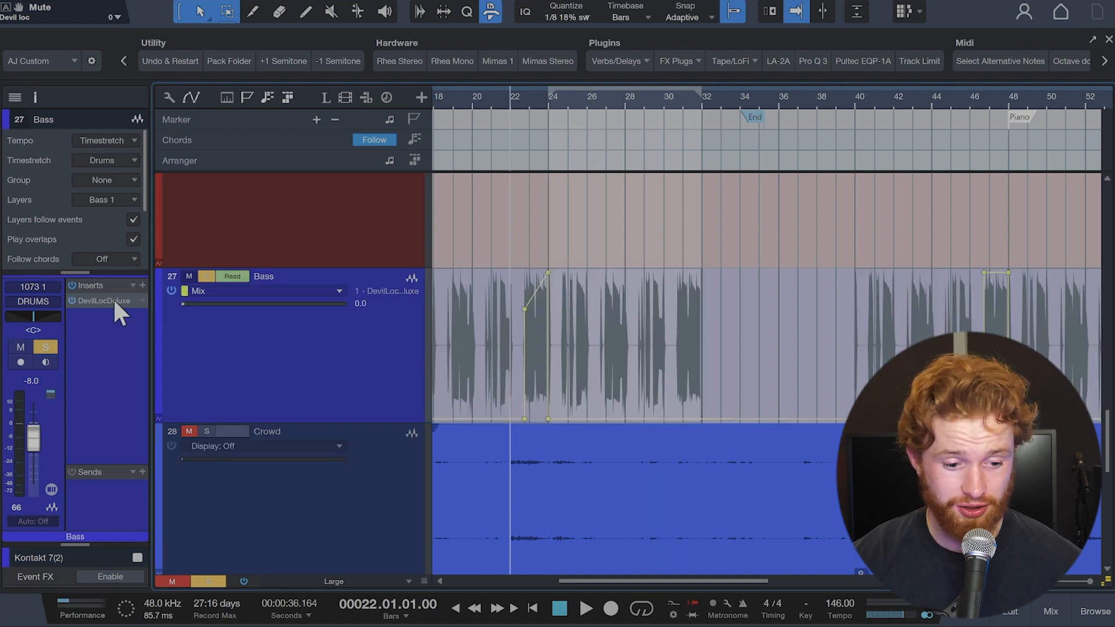
left_click(104, 300)
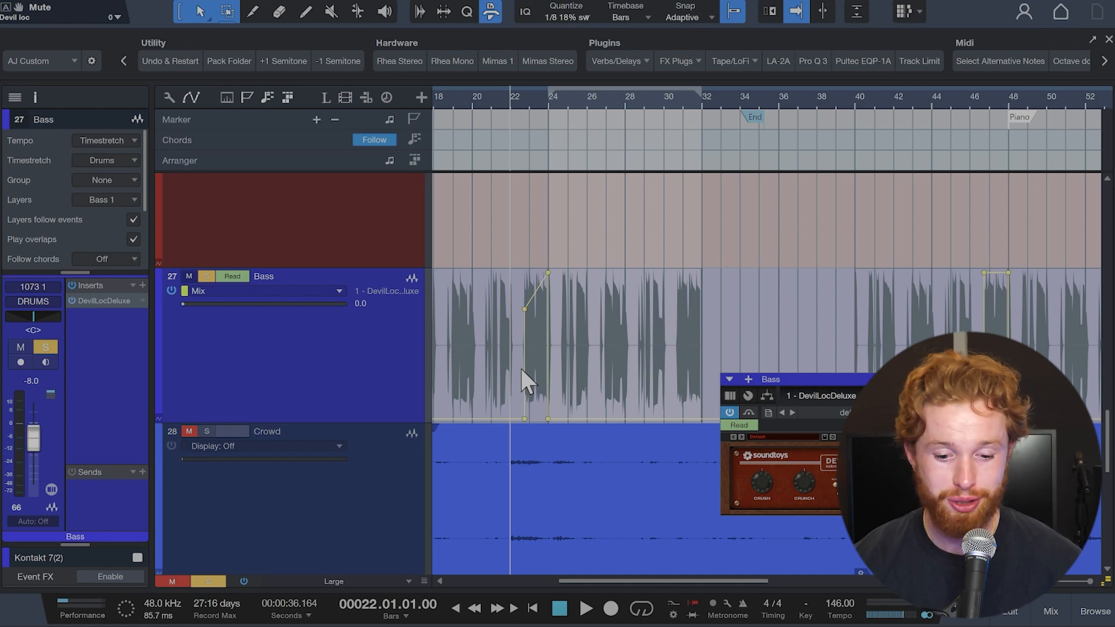
key("space")
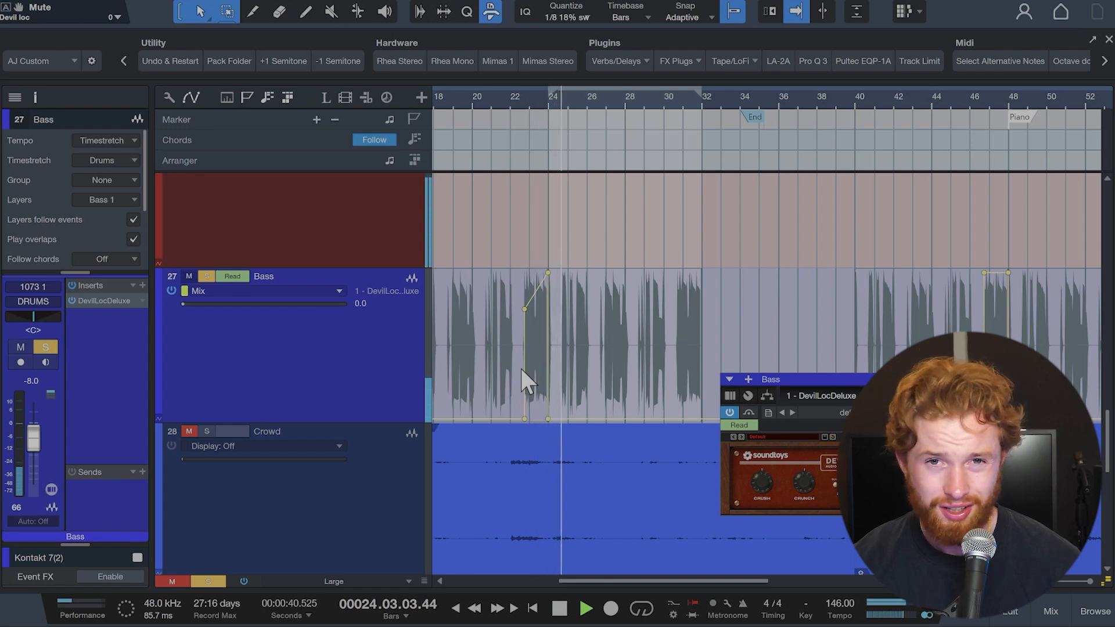
key("space")
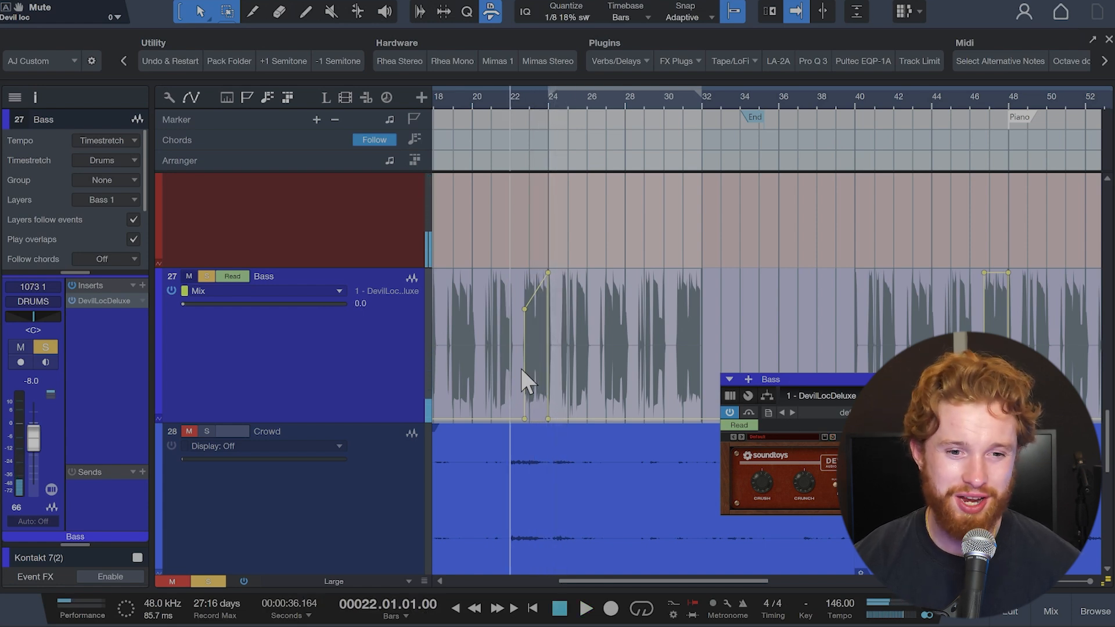
Step: Compare the bass from bar 22 with DevilLocDeluxe bypassed and re-enabled, and close the plugin and the automation view
left_click(73, 300)
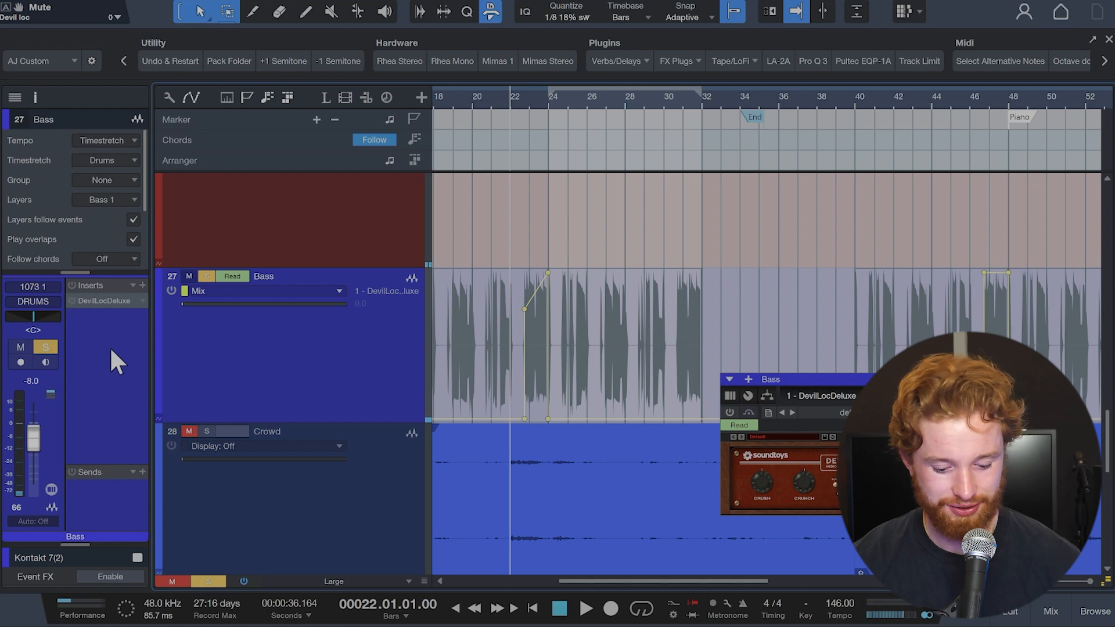
key("space")
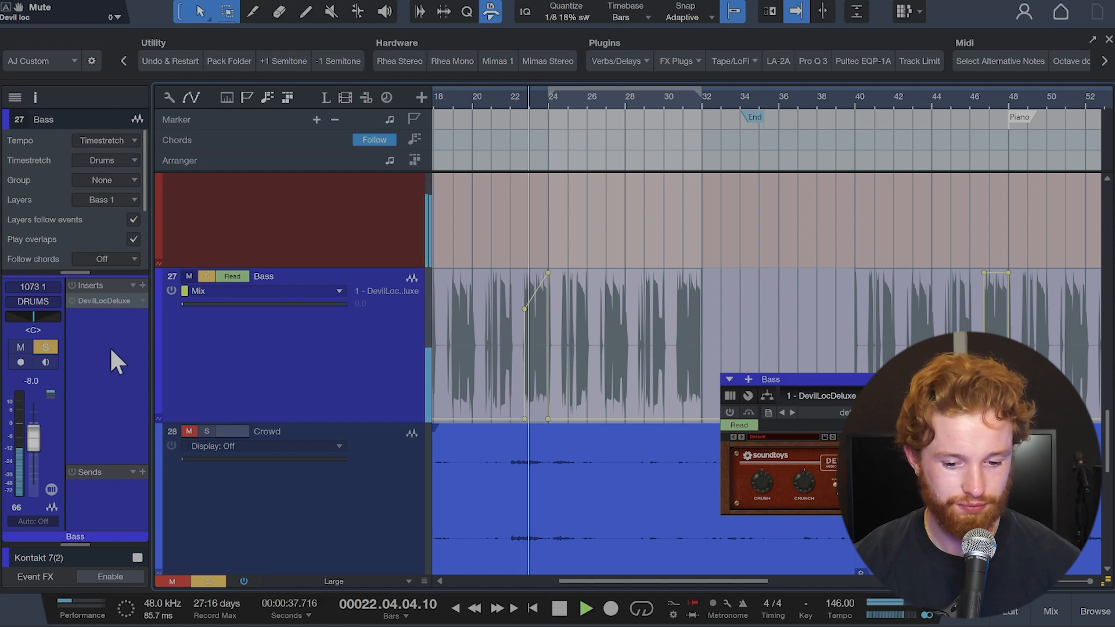
key("space")
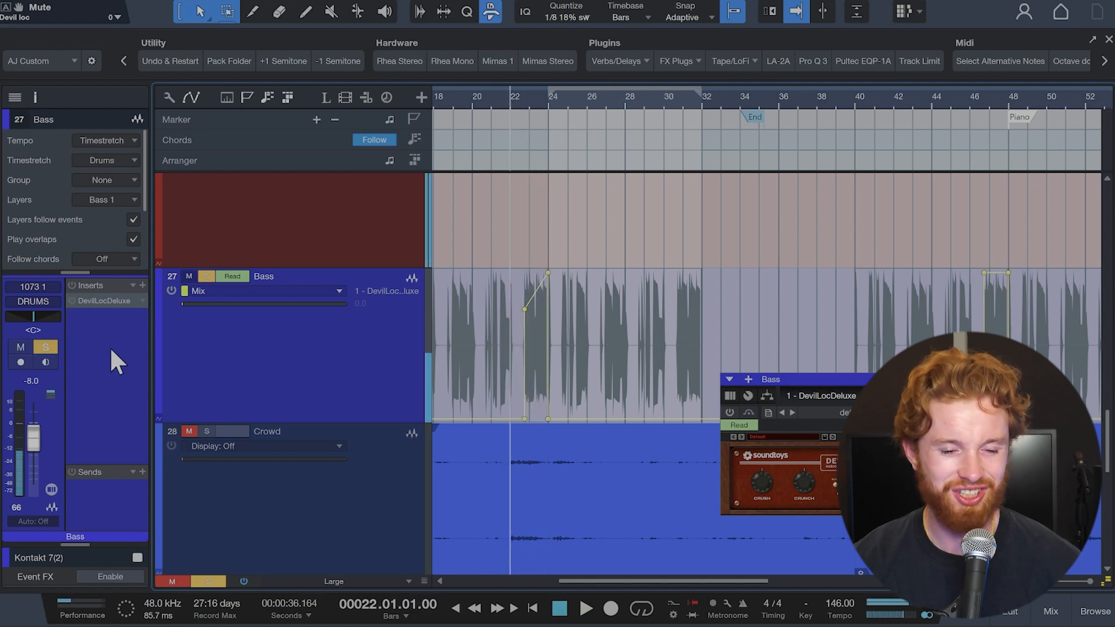
left_click(72, 299)
key("space")
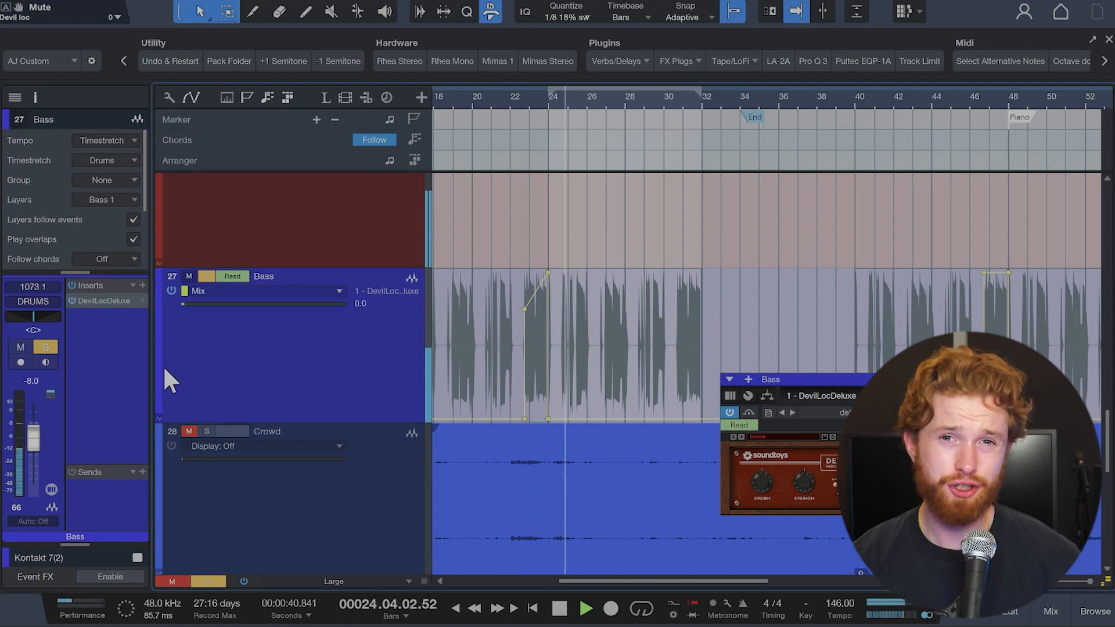
key("space")
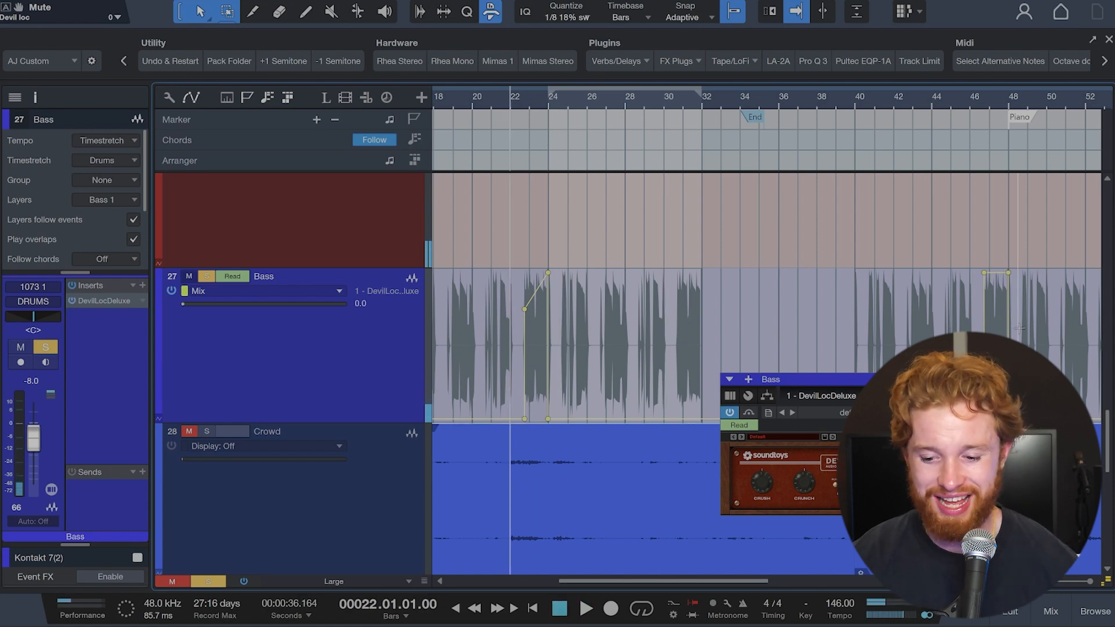
key("Escape")
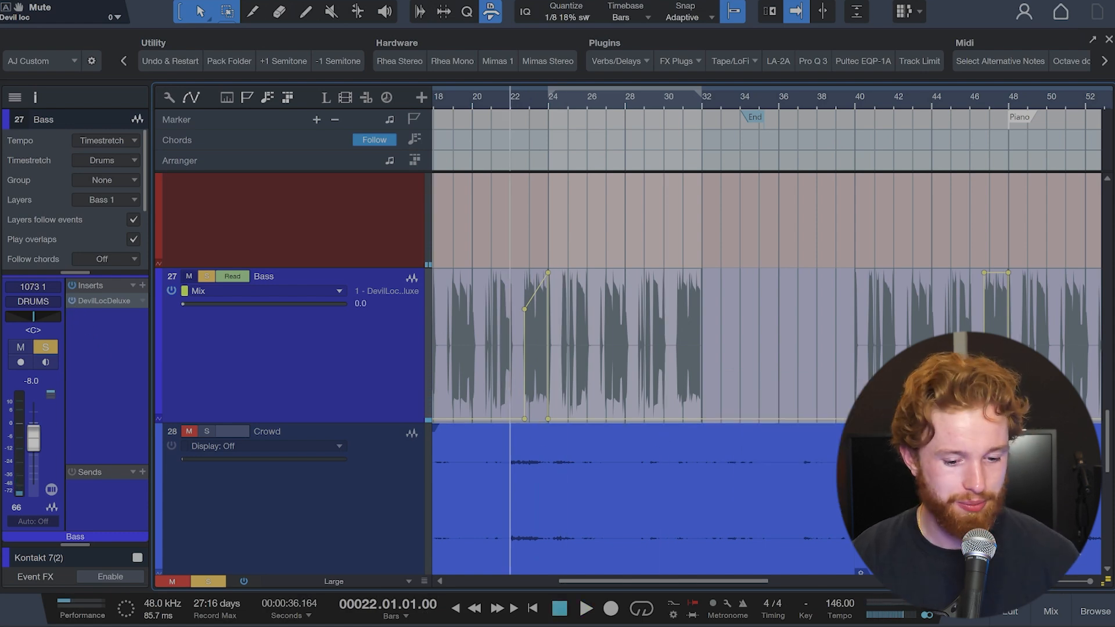
key("a")
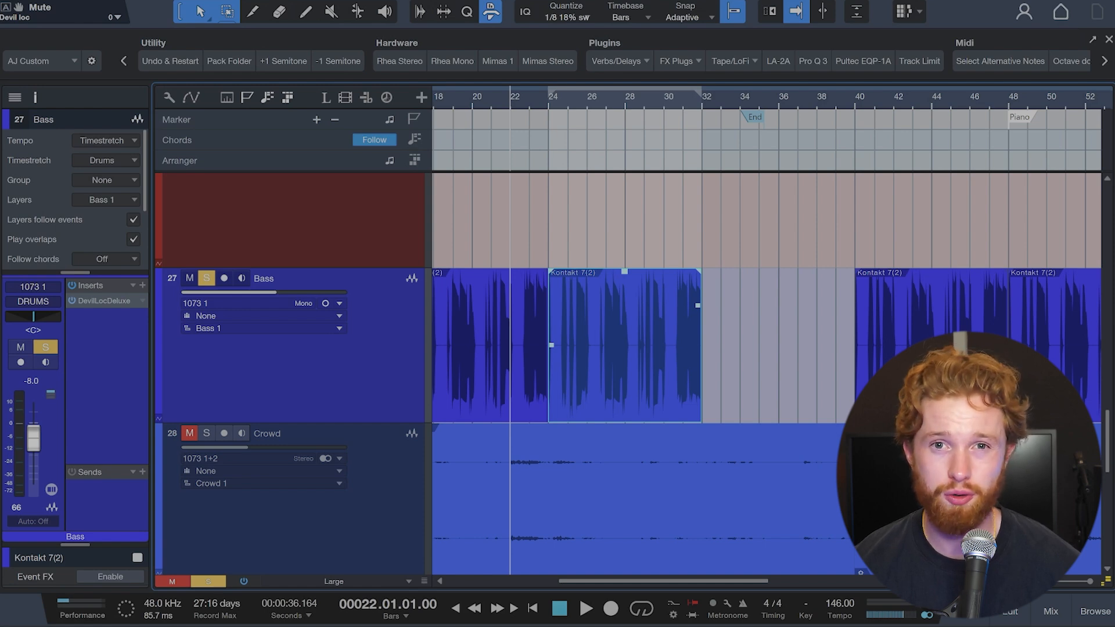
Step: Solo the Crowd track and open its Pro-Q 3 EQ to examine the curve, closing the plugin again
scroll(739, 329, "down", 3)
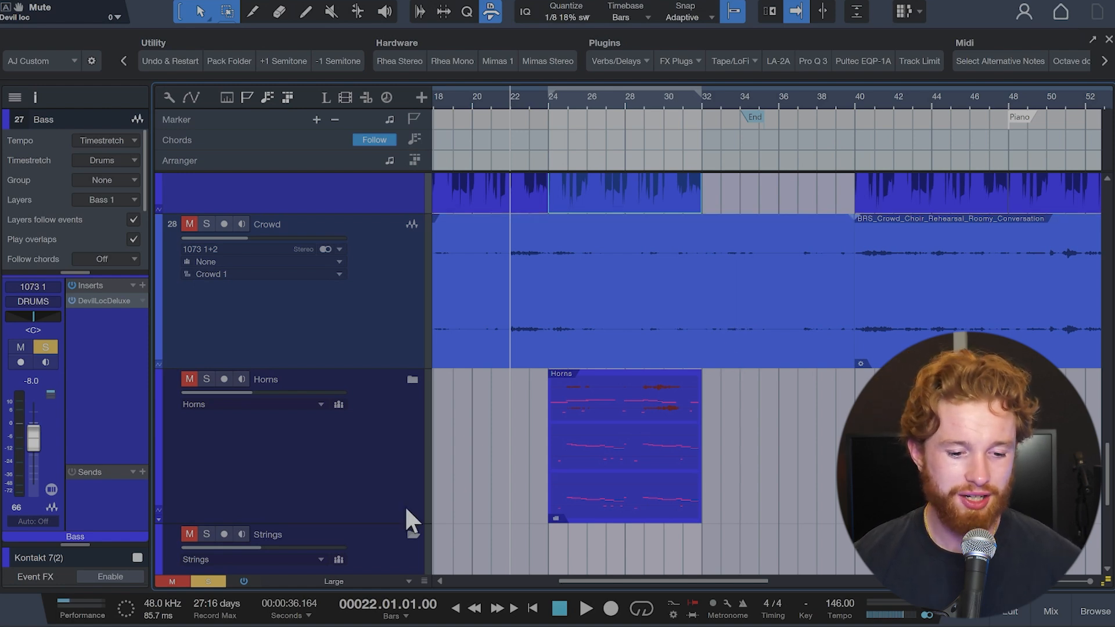
left_click(206, 224)
left_click(381, 308)
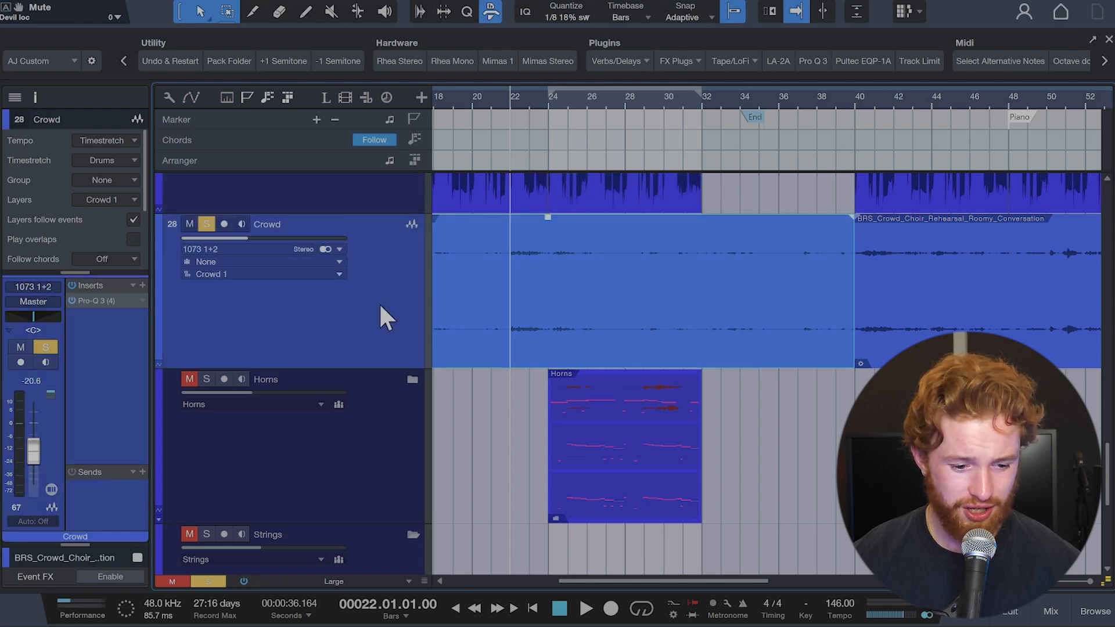
double_click(119, 302)
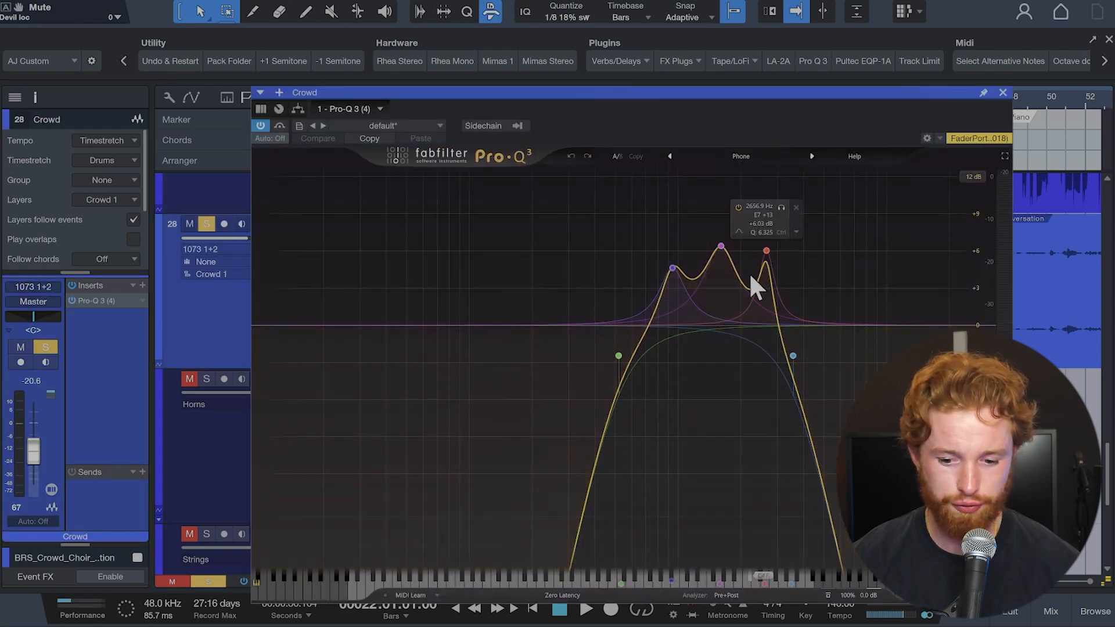
left_click(1002, 92)
Step: Play the Crowd track from bar 22, first soloed and then within the full mix
key("space")
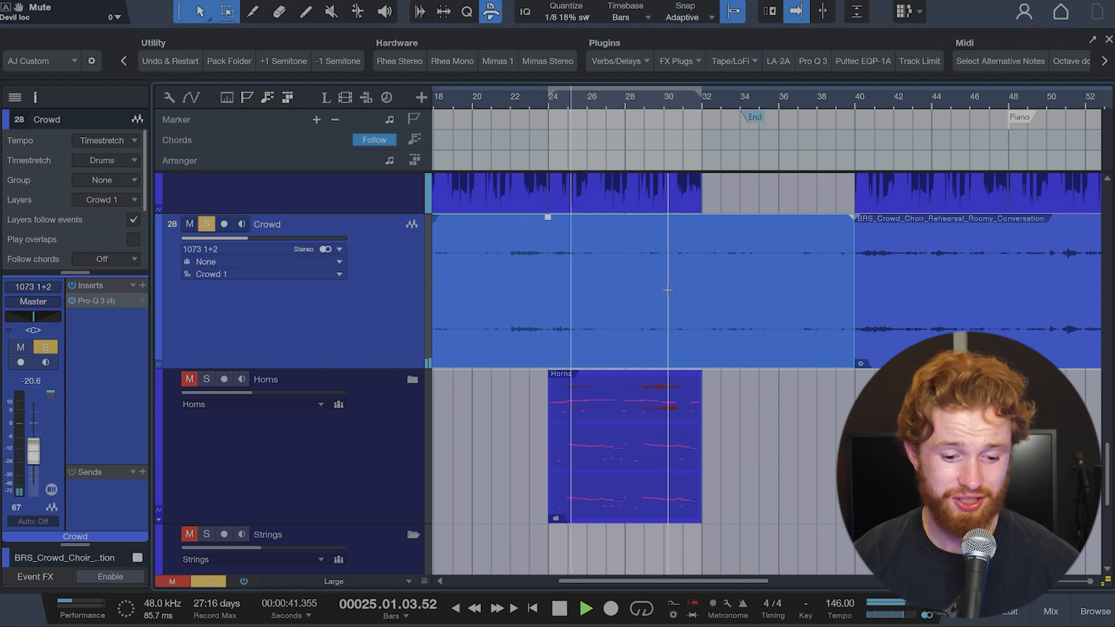
key("space")
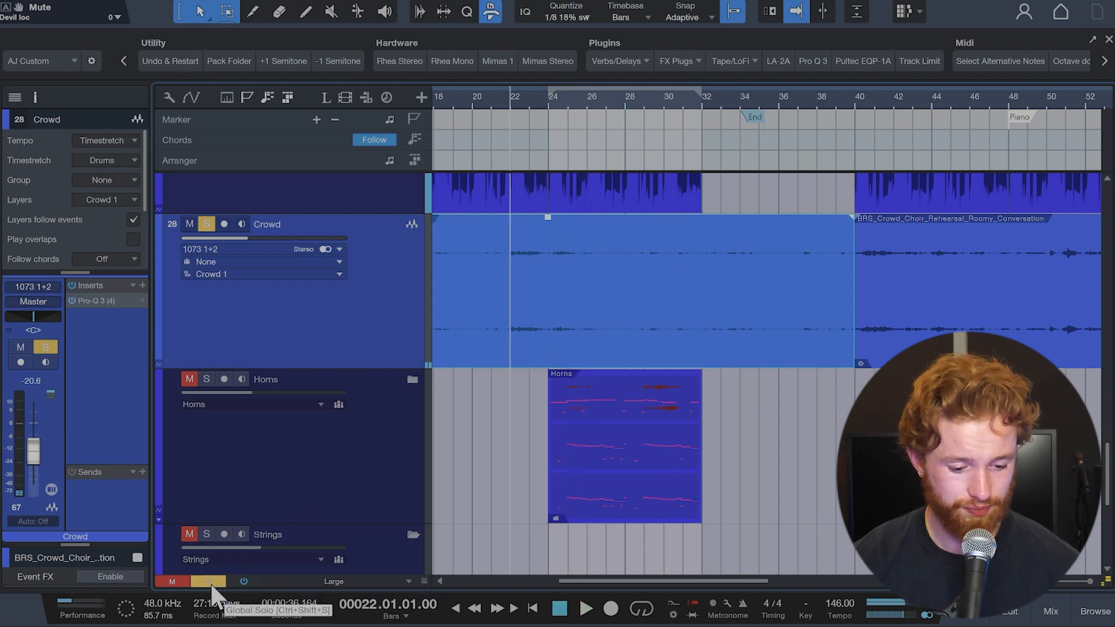
key("space")
key("space")
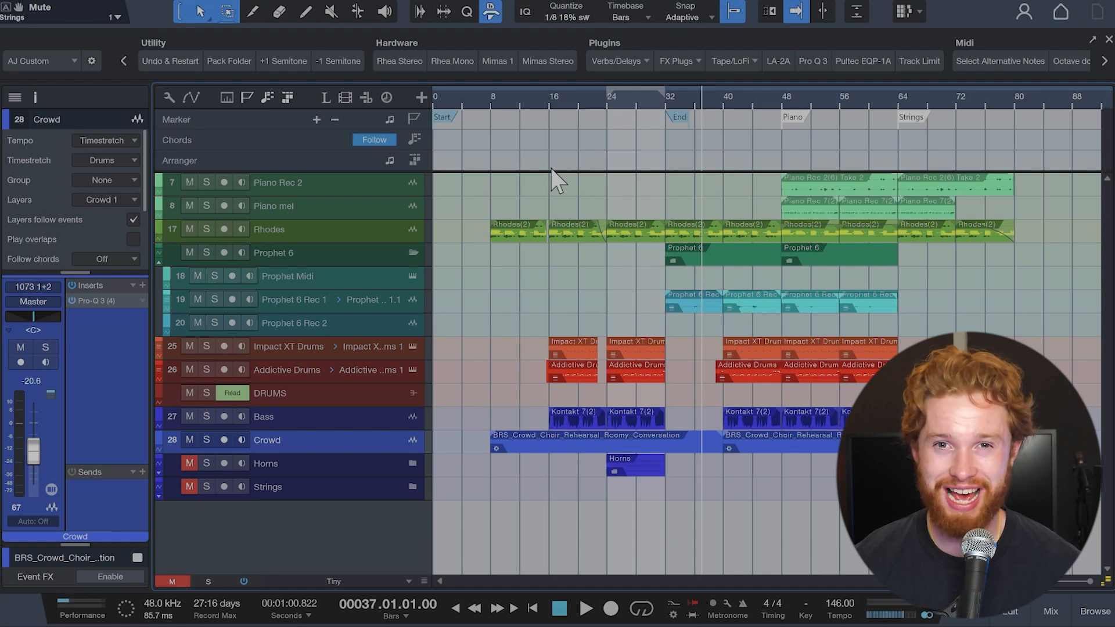
Step: Play the soloed Prophet 6 Rec 1 track from bar 32 while examining its Pro-Q 3, Crystalline and TAL-Chorus-LX plugins
left_click(491, 101)
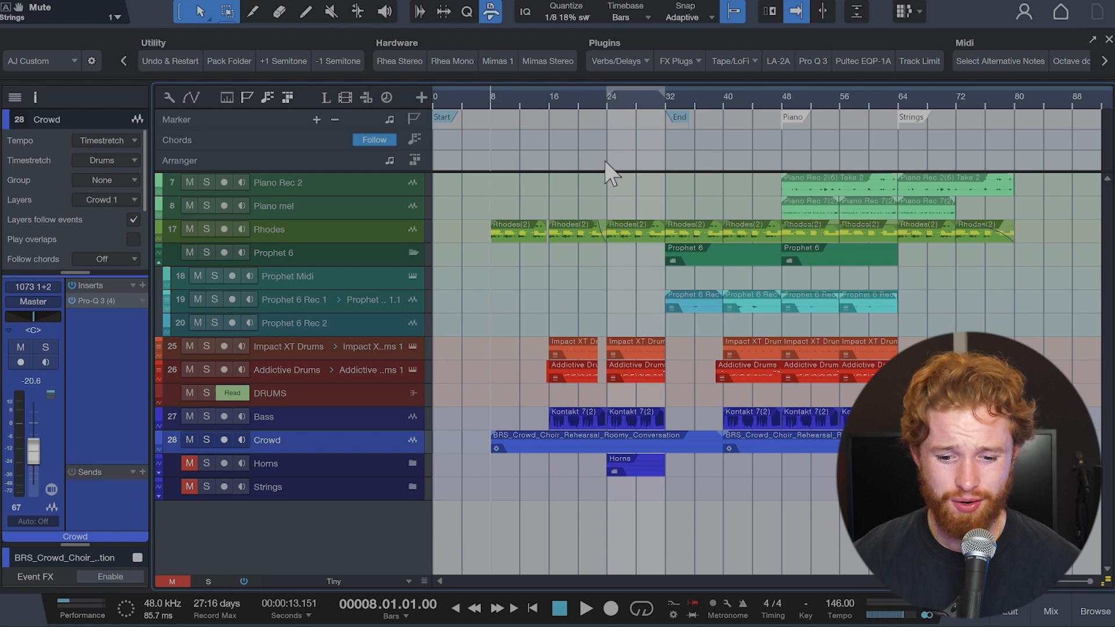
left_click(675, 119)
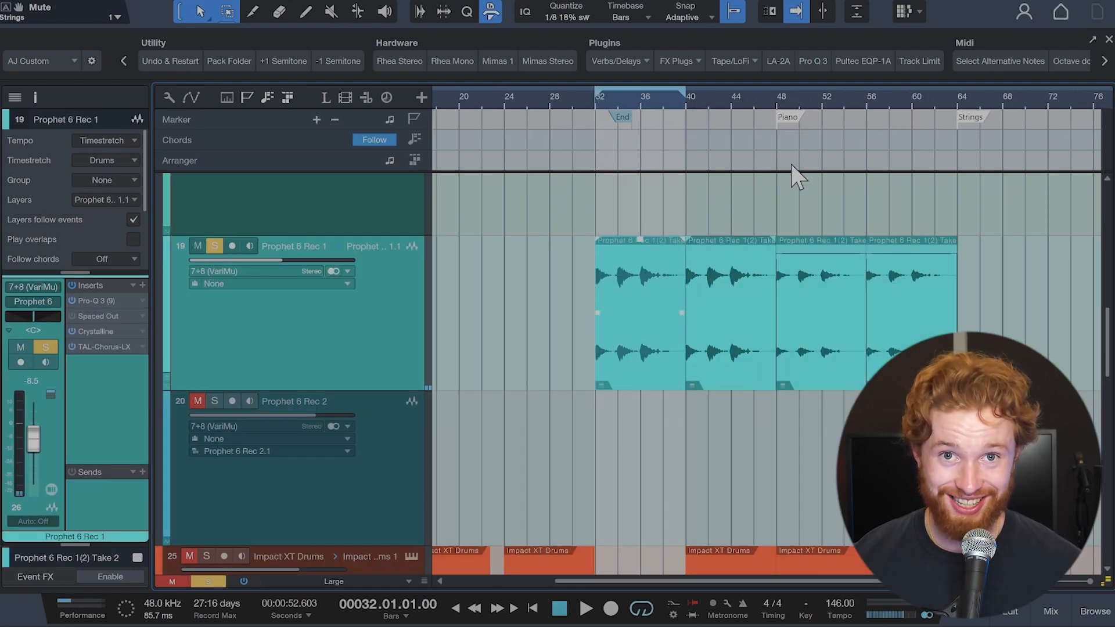
key("space")
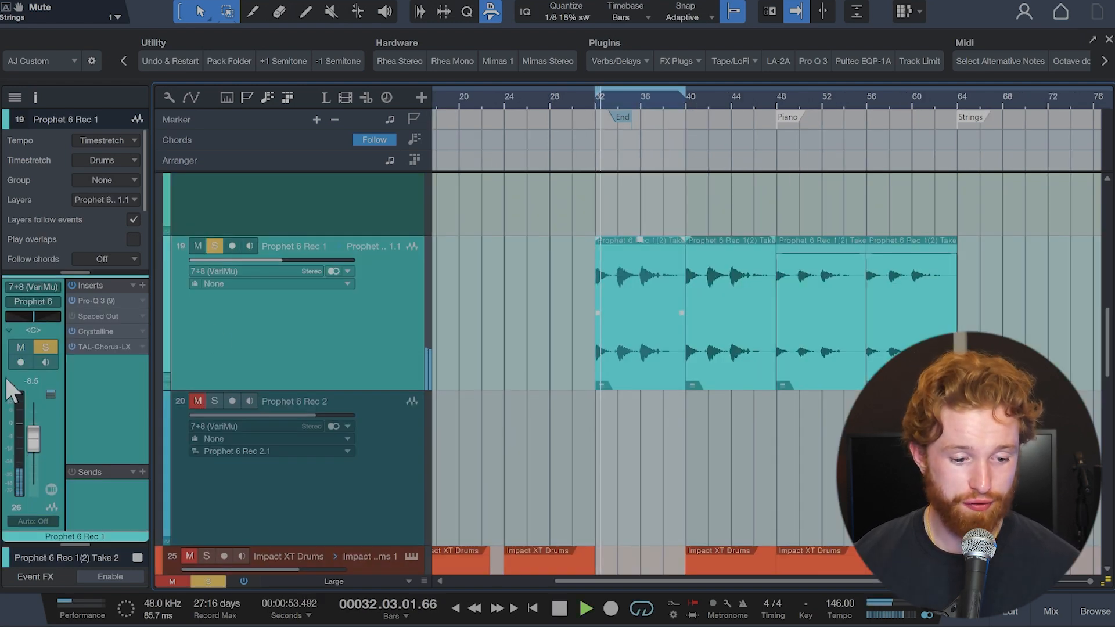
left_click(105, 306)
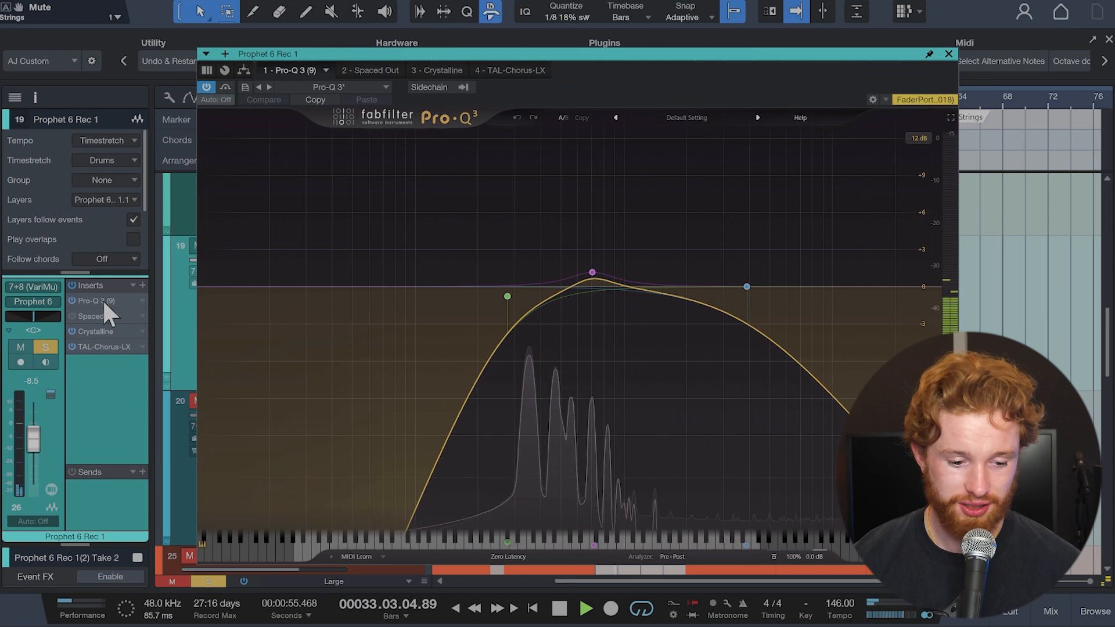
left_click(427, 71)
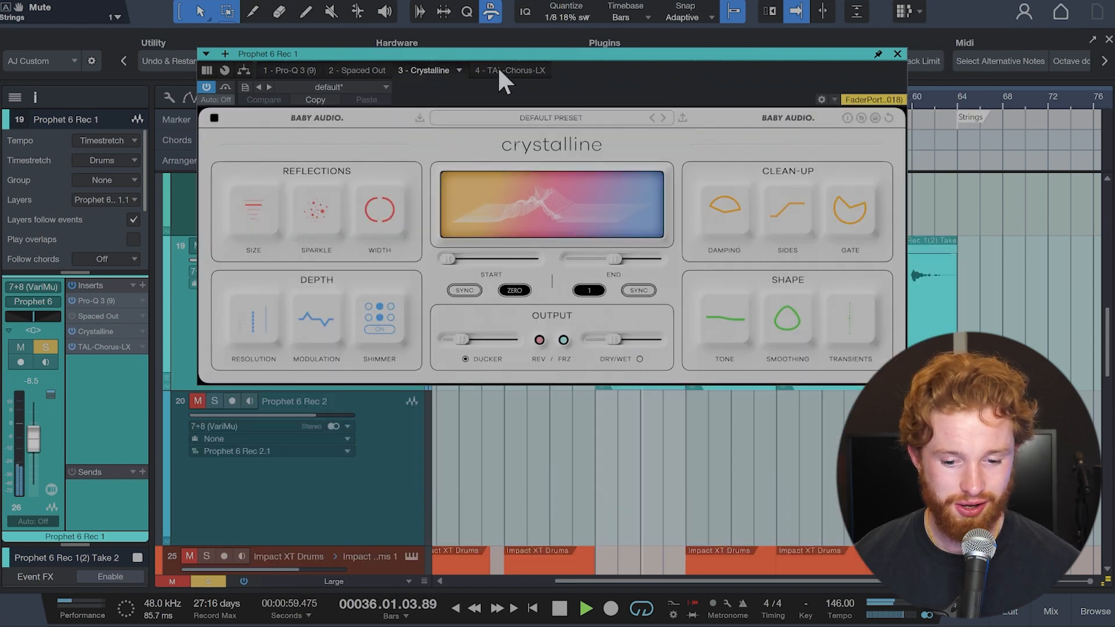
left_click(497, 68)
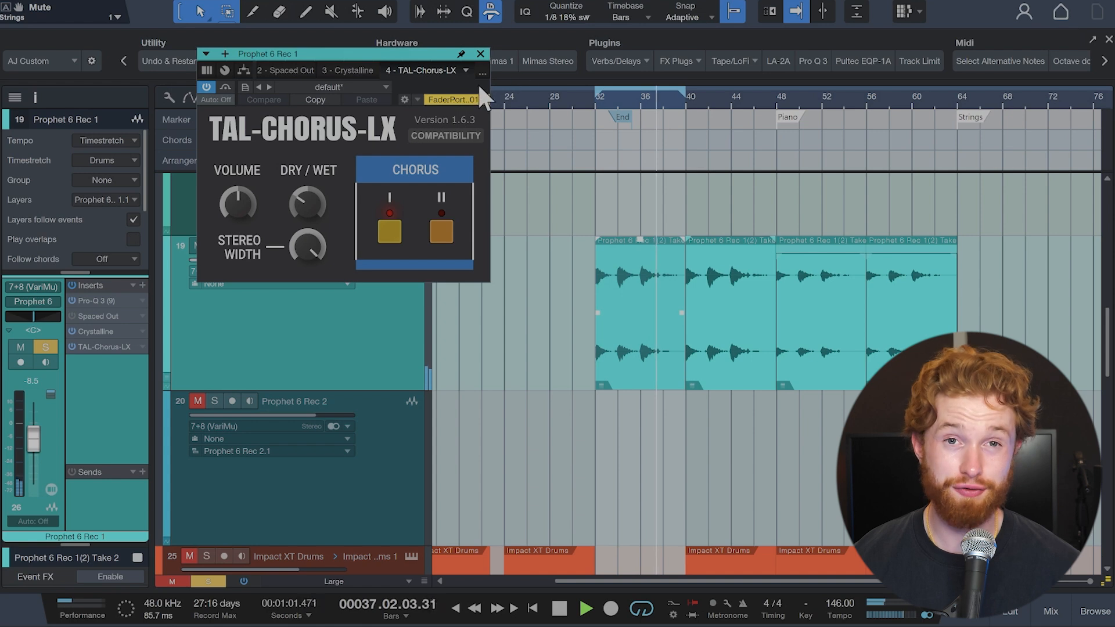
left_click(479, 54)
key("space")
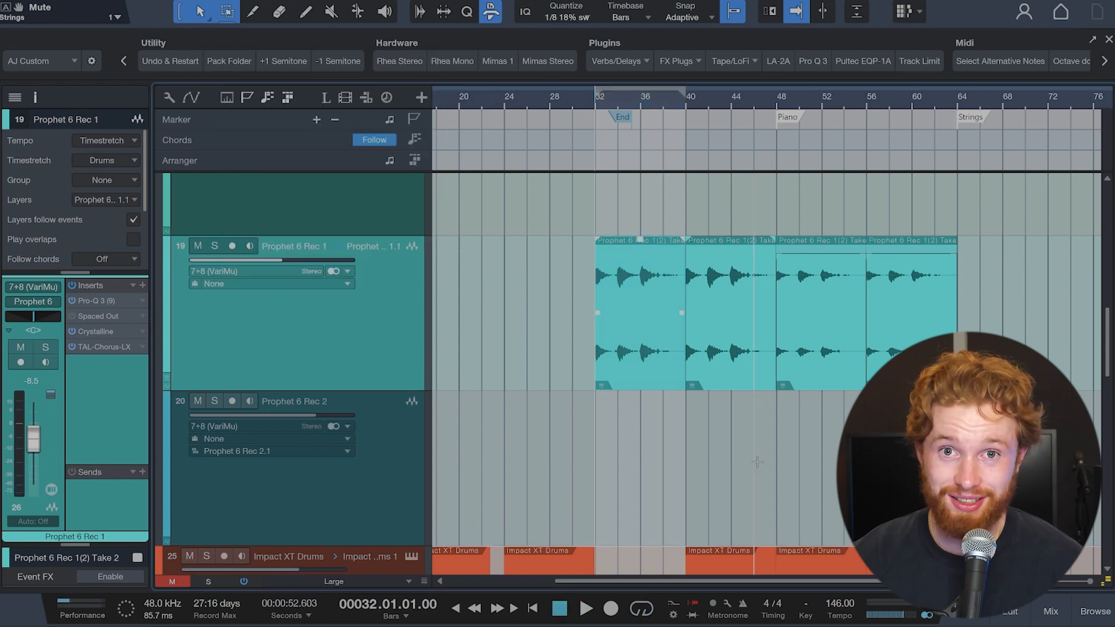
Step: Play the full mix from bar 32, and play the drum entry from bar 39
key("space")
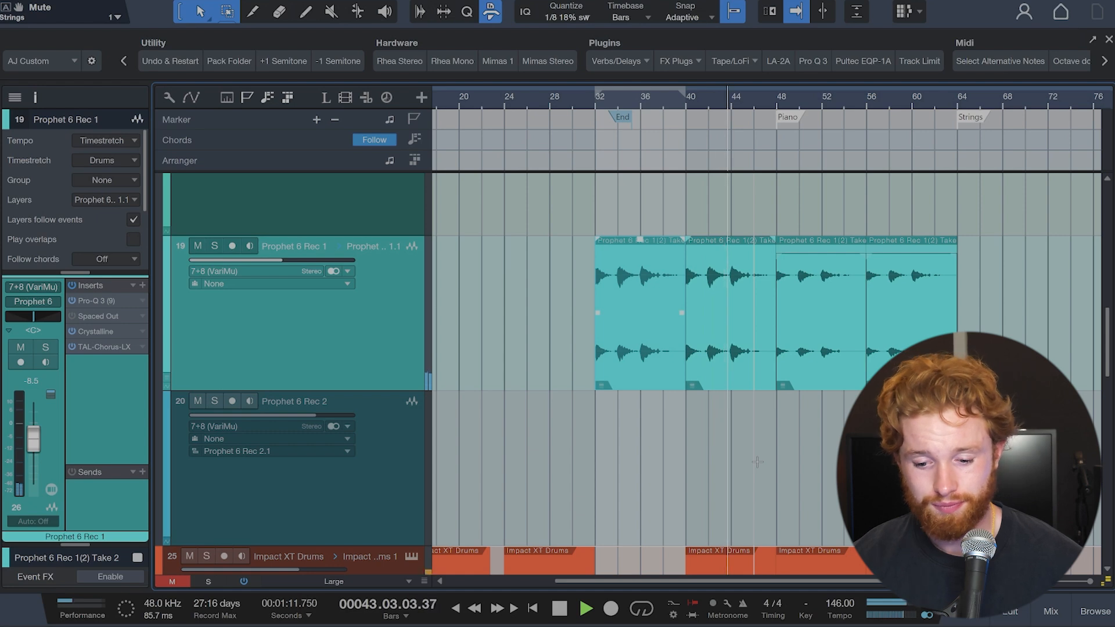
key("space")
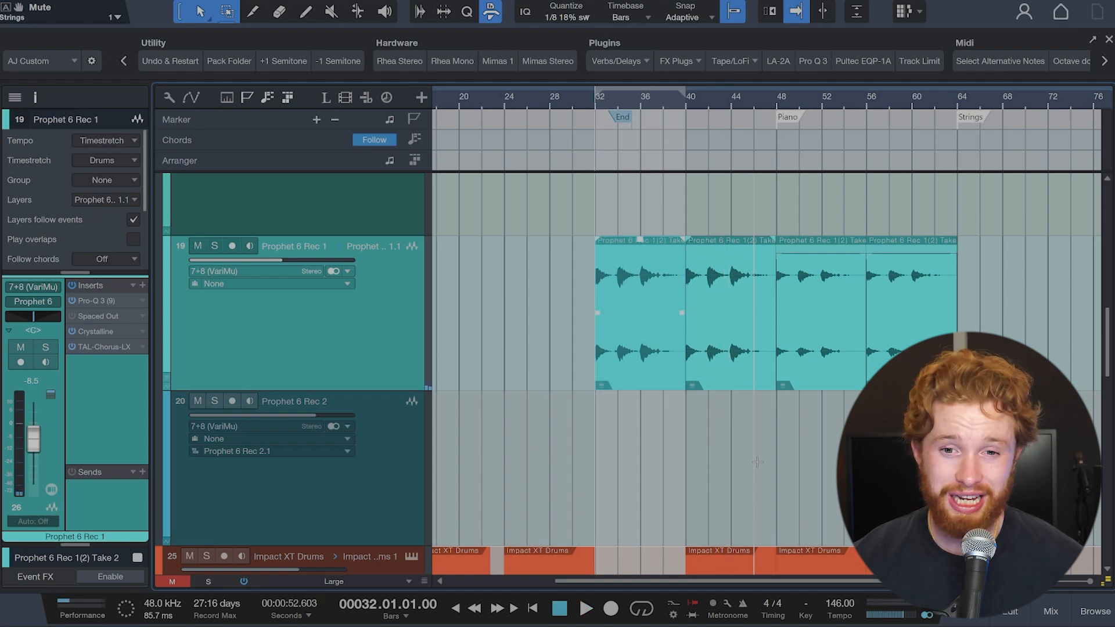
scroll(773, 500, "down", 6)
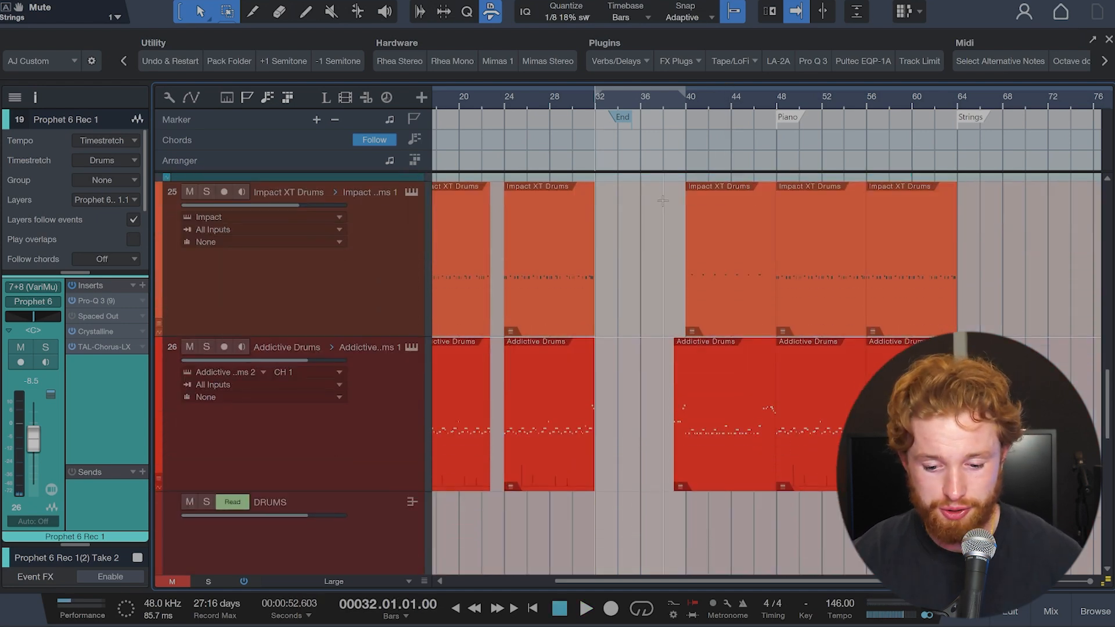
left_click(674, 100)
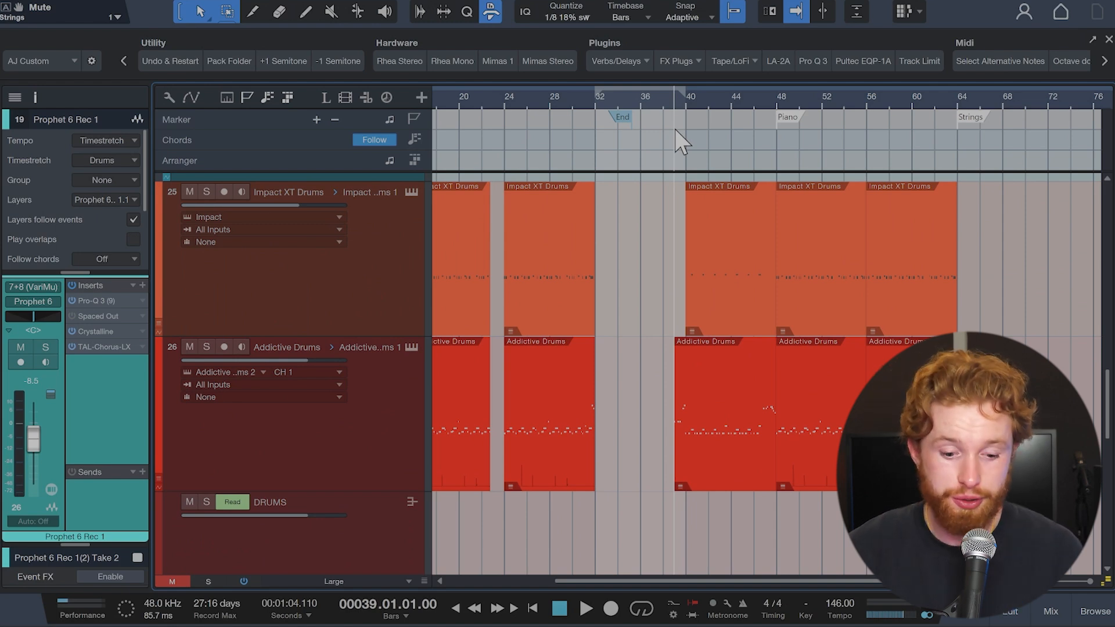
key("space")
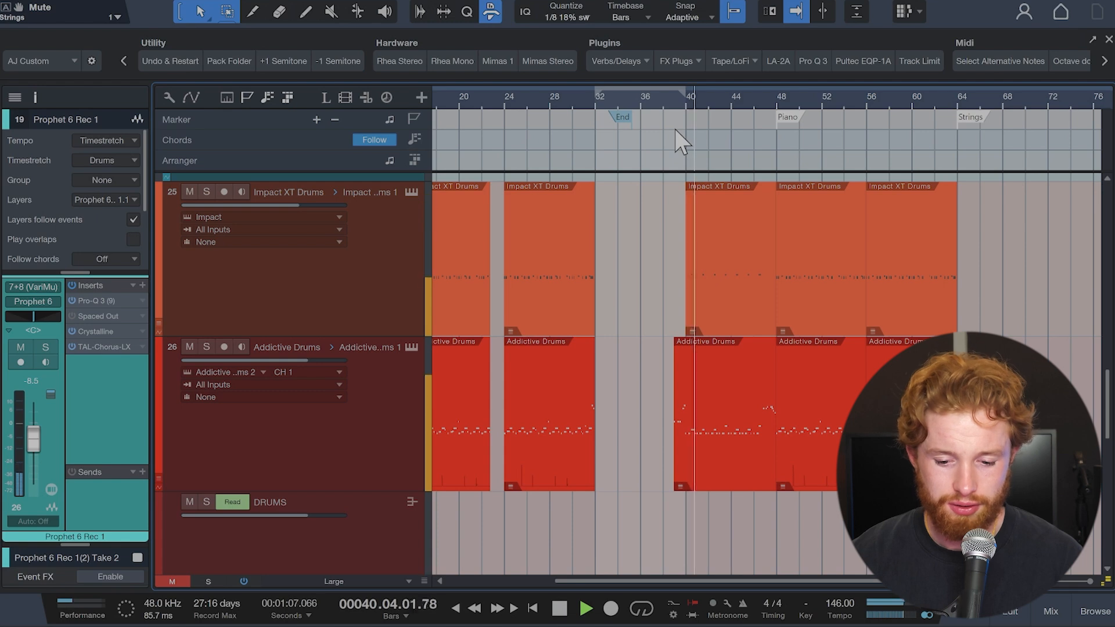
key("space")
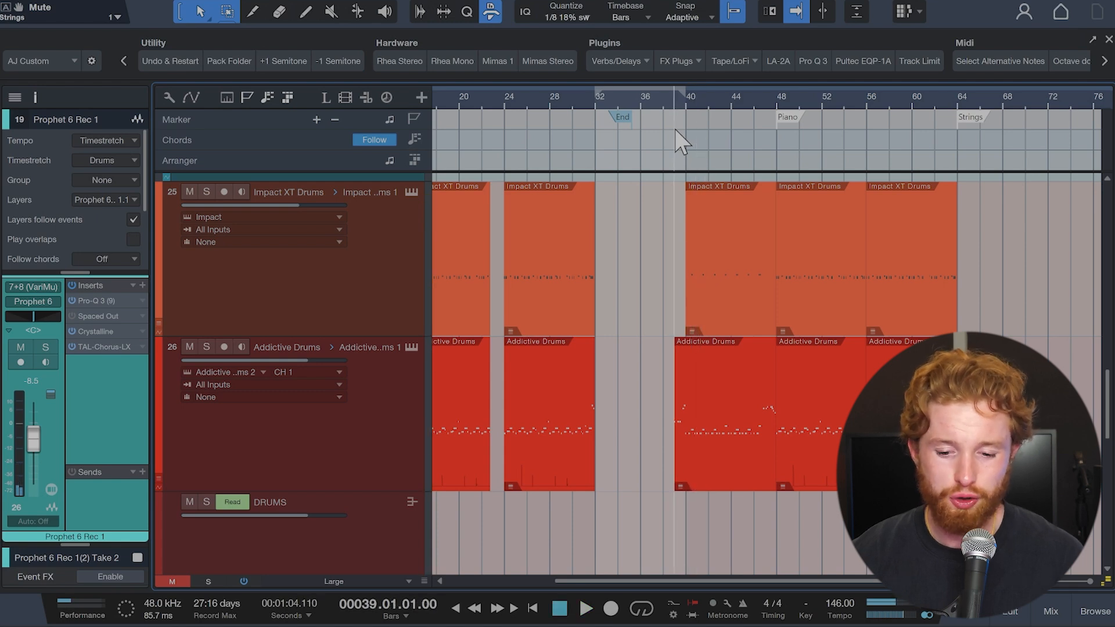
Step: Open the Impact XT Drums part at bar 40, audition the Lo Boy and Grr percussion sounds, and return to the arrangement
double_click(716, 285)
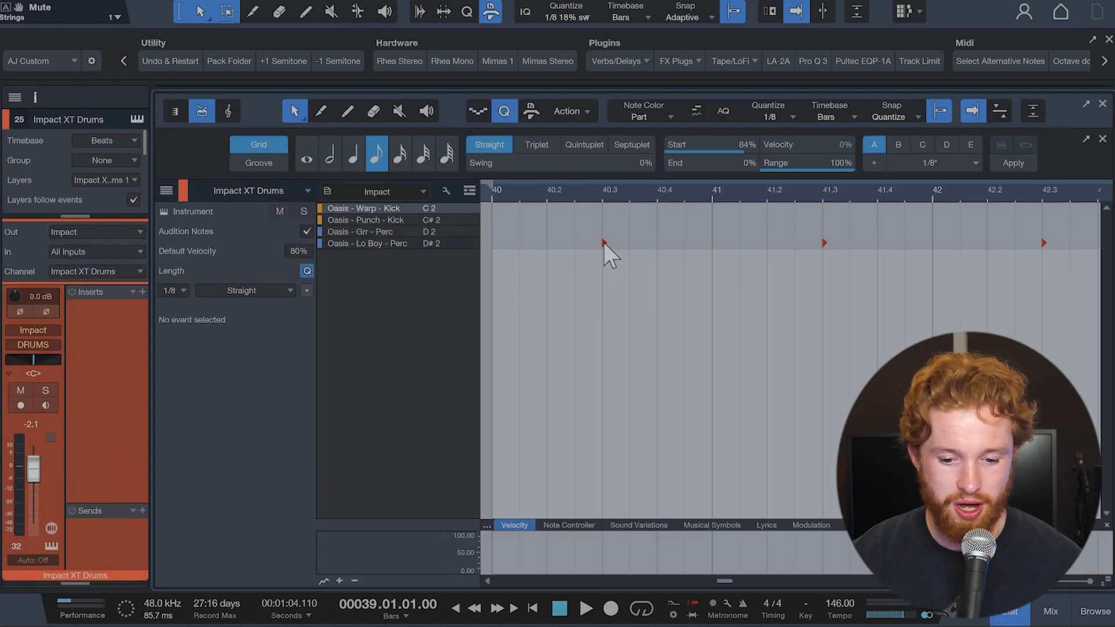
left_click(460, 244)
left_click(462, 233)
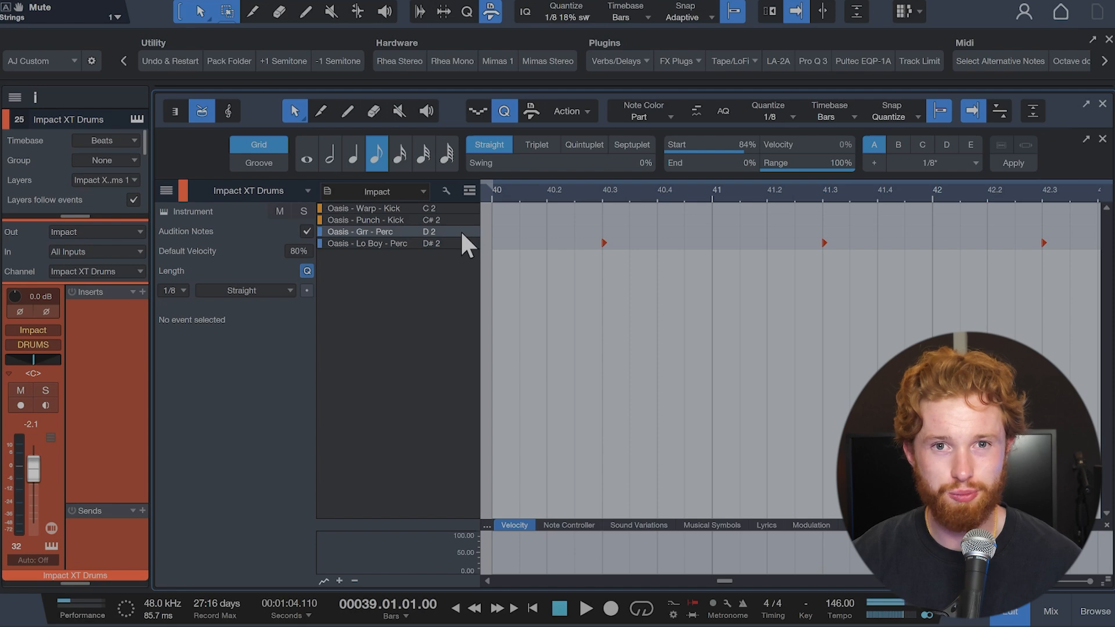
key("F2")
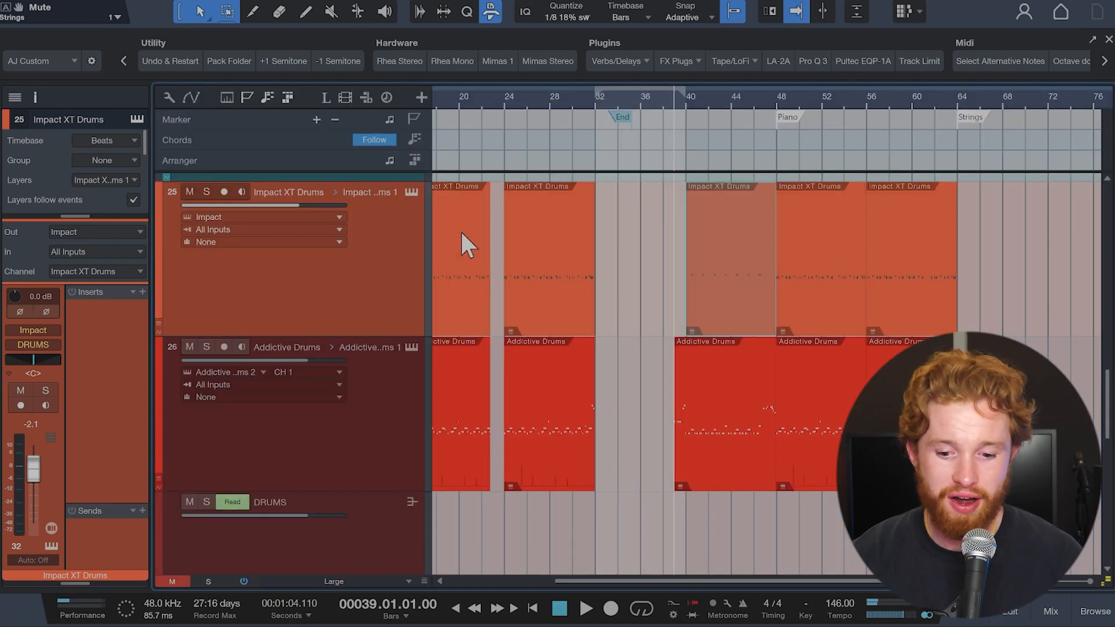
Step: Place the playhead at the Piano marker at bar 48 and set the loop range from bar 48 to 64
scroll(699, 325, "up", 15)
scroll(698, 326, "right", 3)
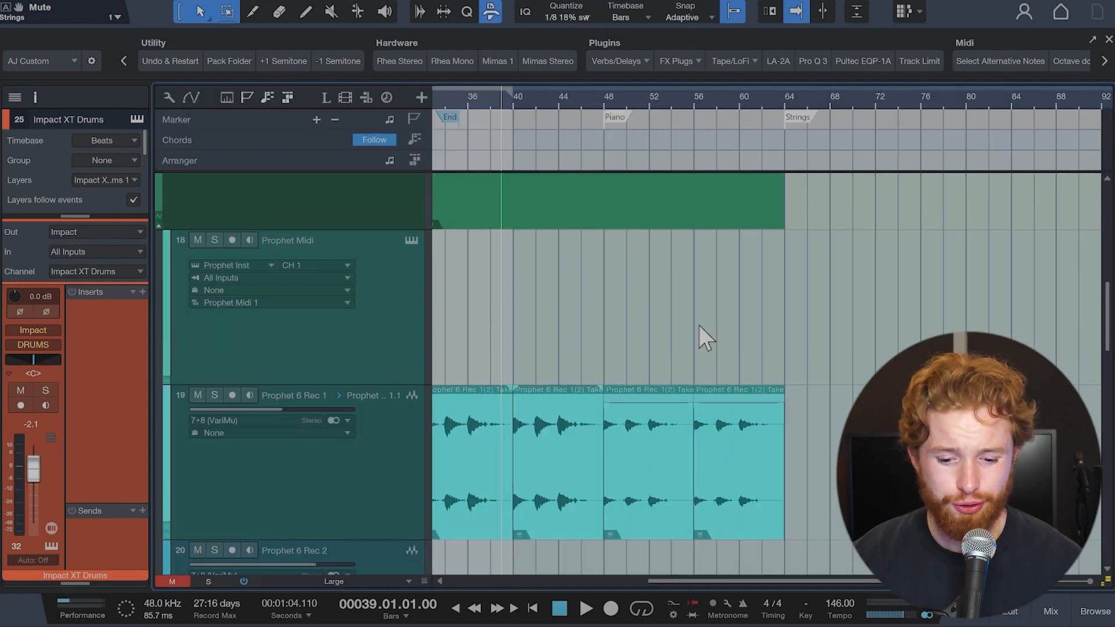
scroll(698, 325, "up", 6)
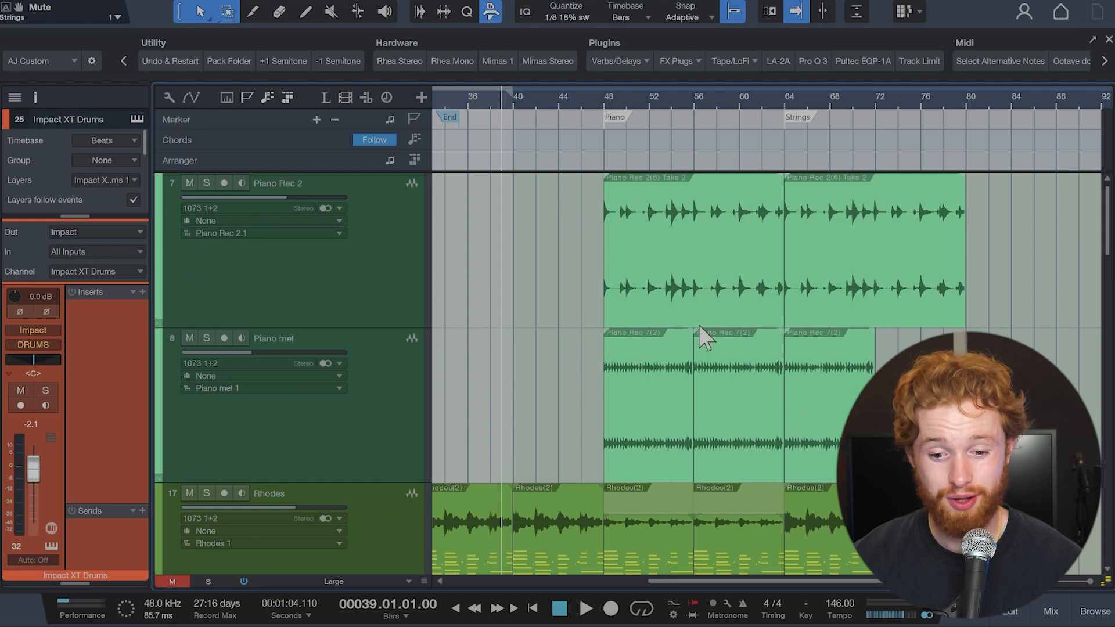
left_click(611, 116)
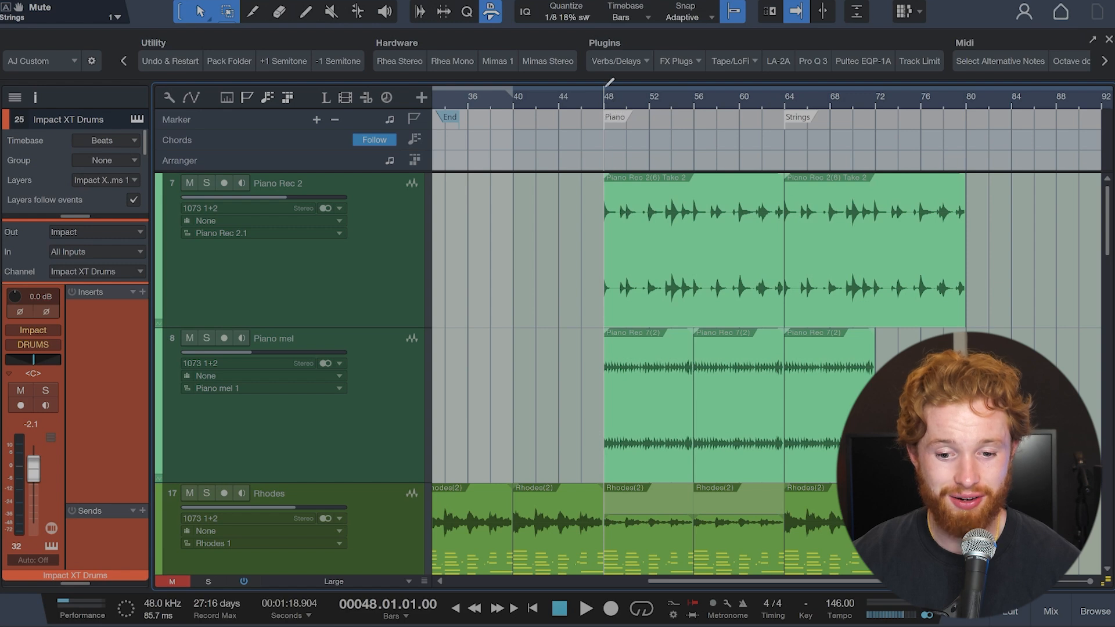
left_click_drag(606, 89, 719, 93)
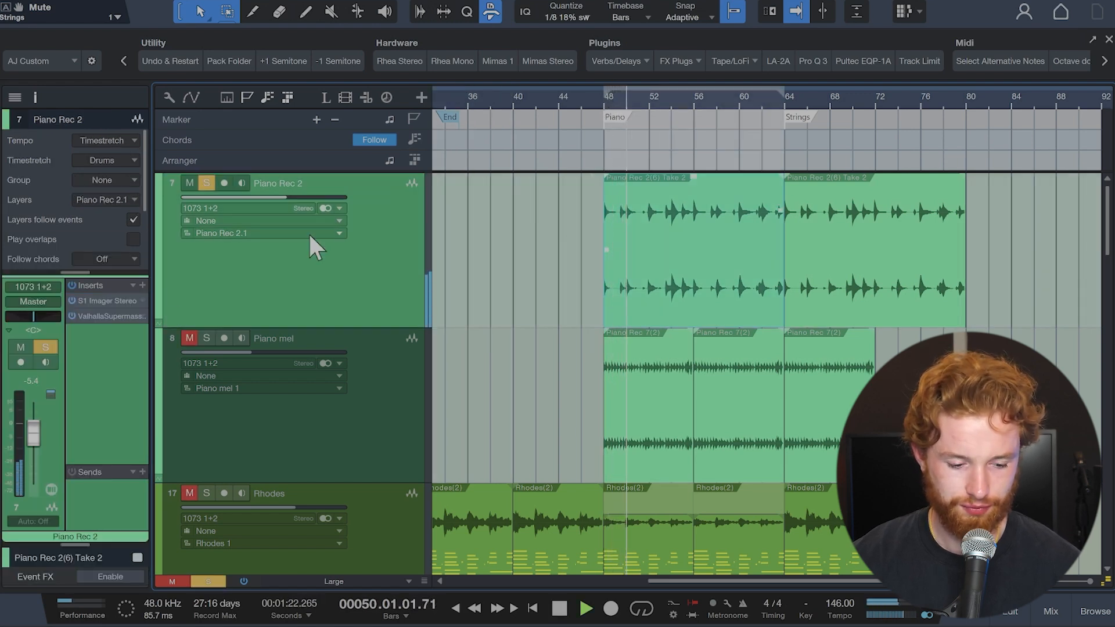
Step: Examine the S1 Imager Stereo and ValhallaSupermassive plugins on Piano Rec 2 while the soloed track plays, and stop playback
left_click(123, 300)
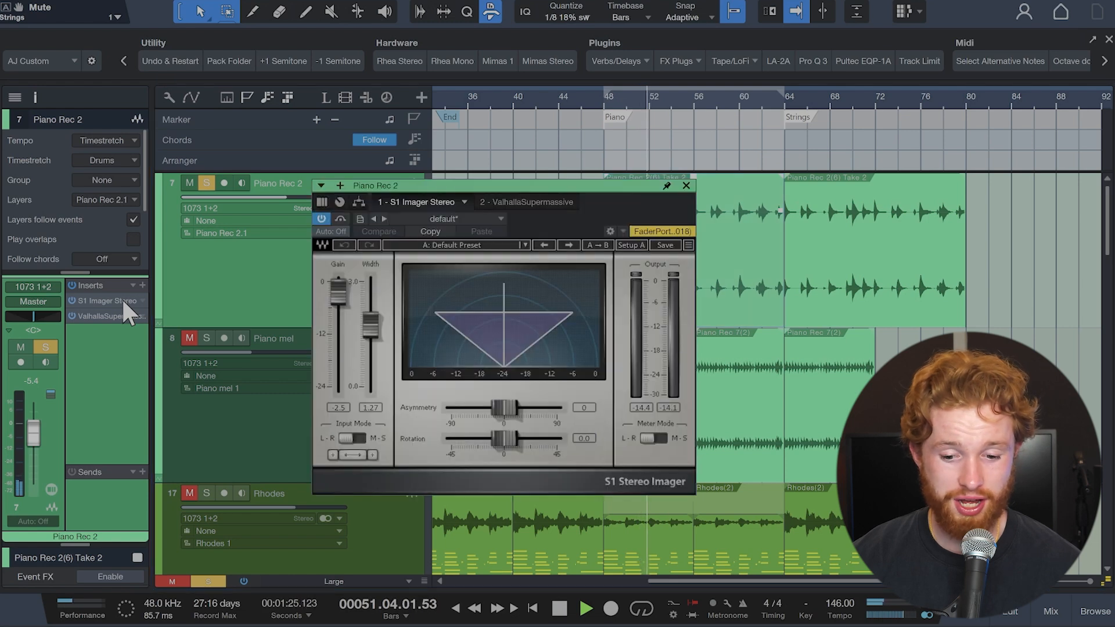
left_click(509, 202)
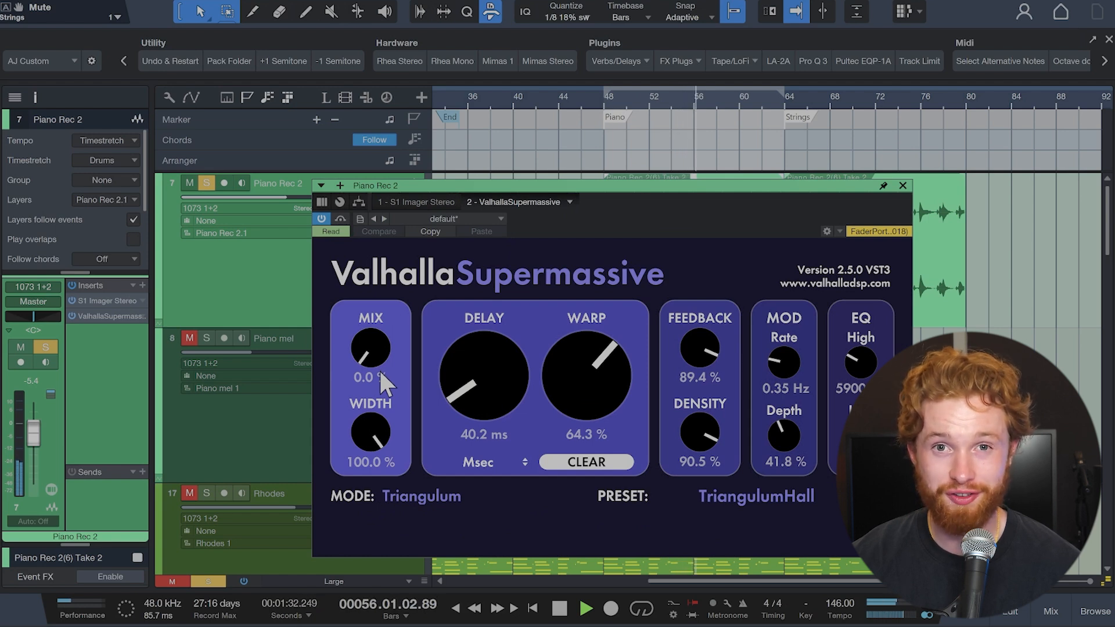
left_click(902, 185)
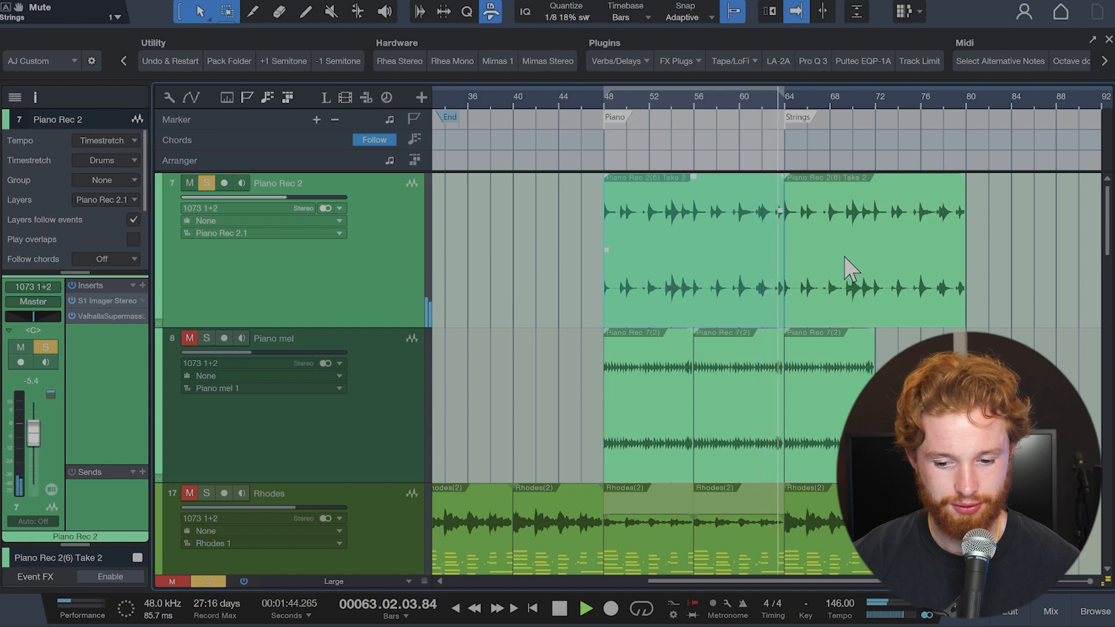
key("space")
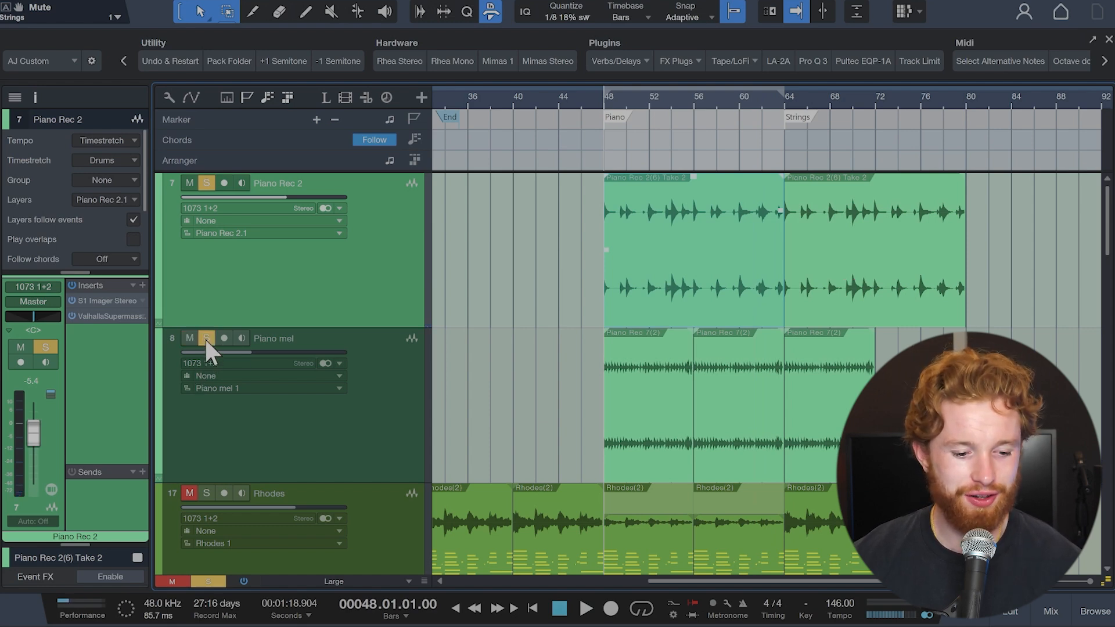
Step: Select the Piano mel track, play it soloed with Piano Rec 2 from bar 48, and view its S1 Imager Stereo plugin
left_click(387, 389)
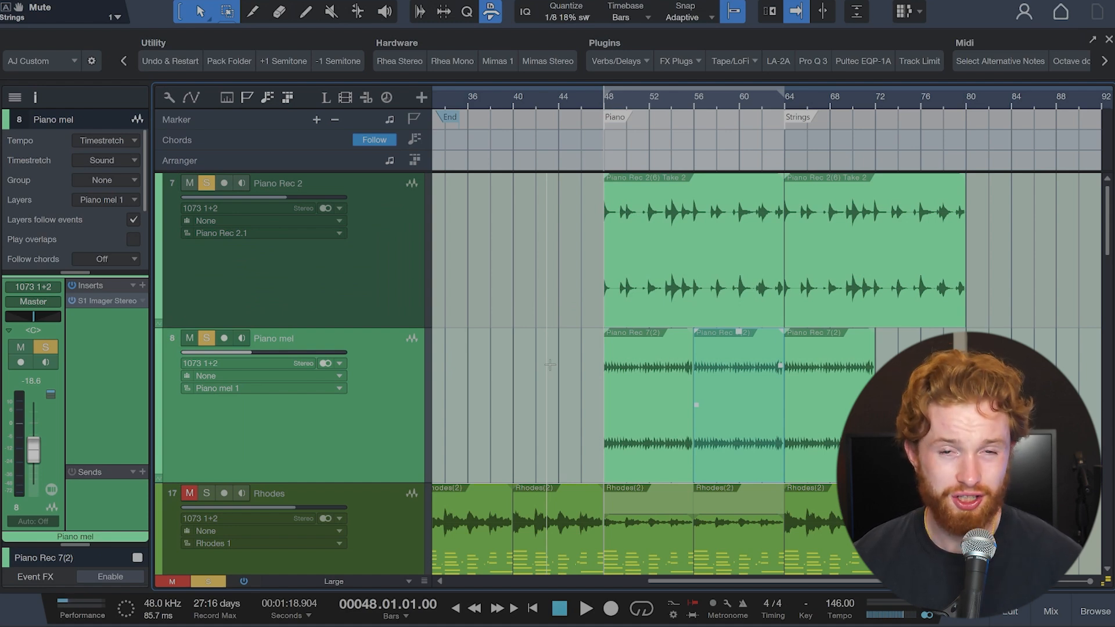
key("space")
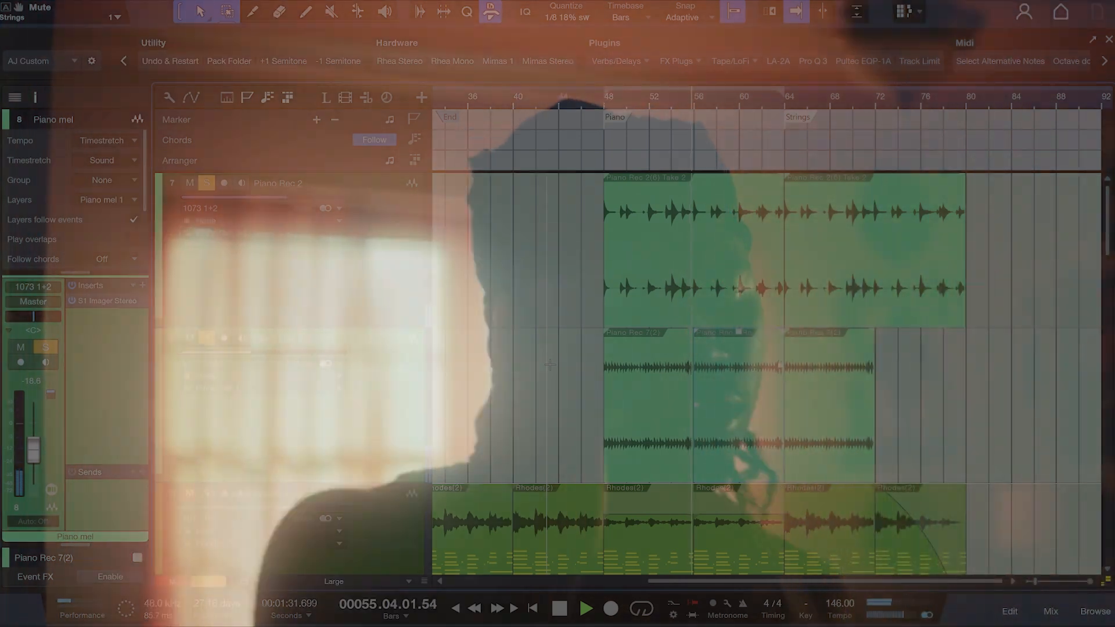
key("space")
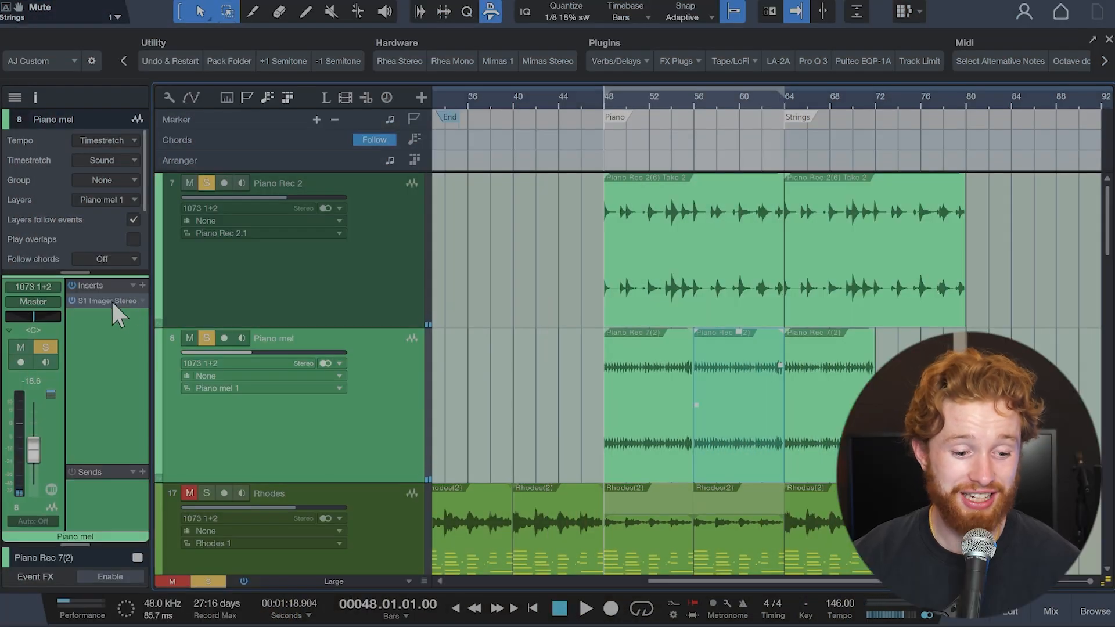
left_click(110, 300)
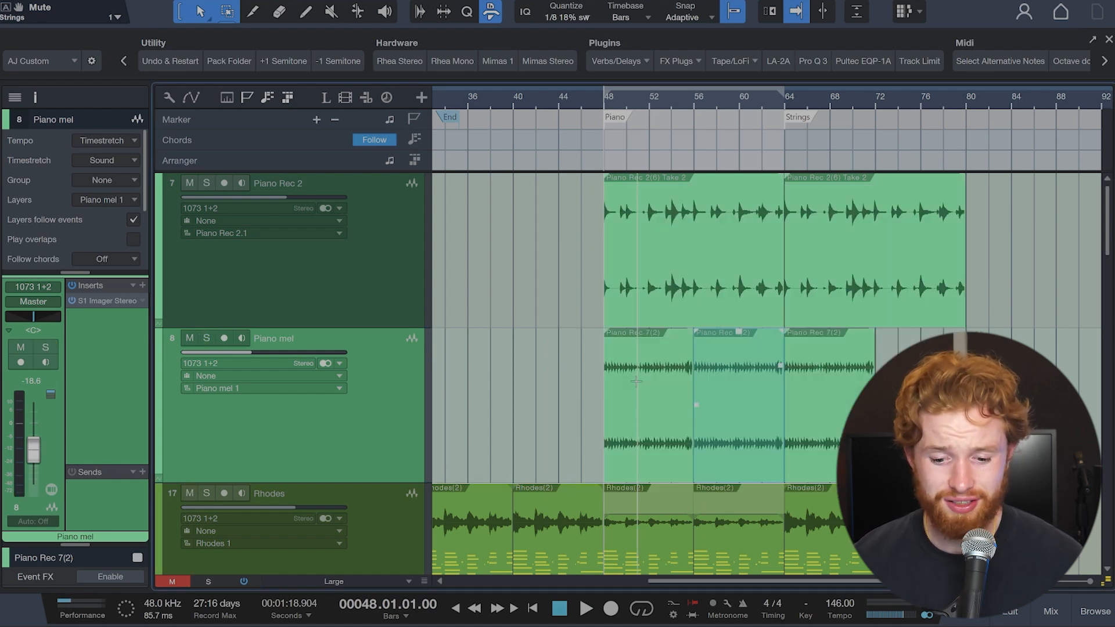
Step: Play the full mix from bar 48 while looking over the Piano, Rhodes and Prophet 6 tracks, and stop playback
key("space")
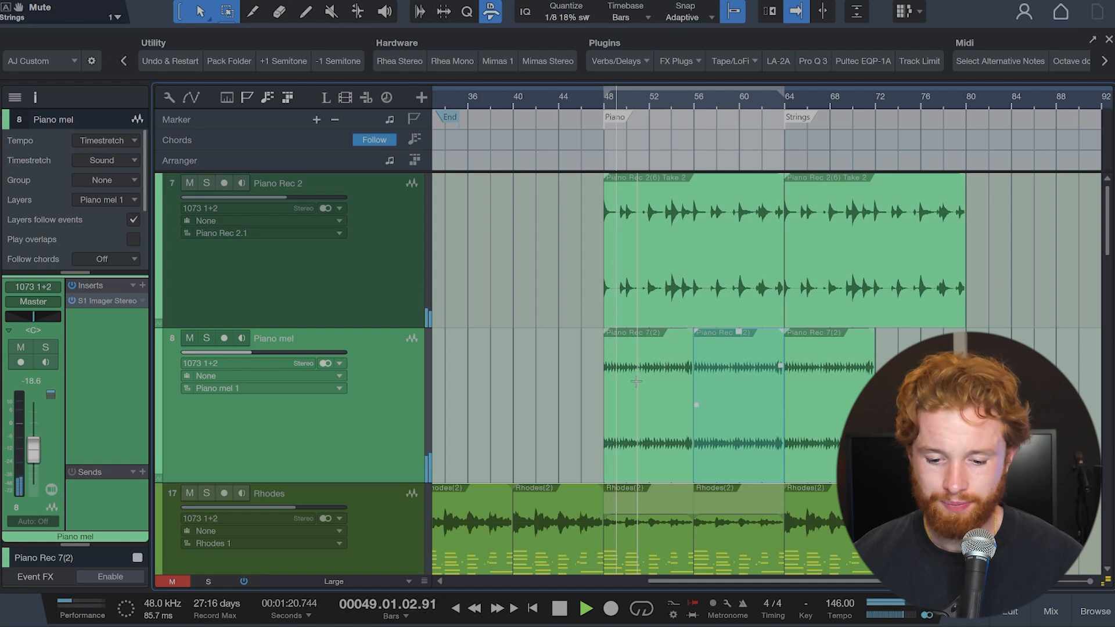
scroll(636, 381, "down", 8)
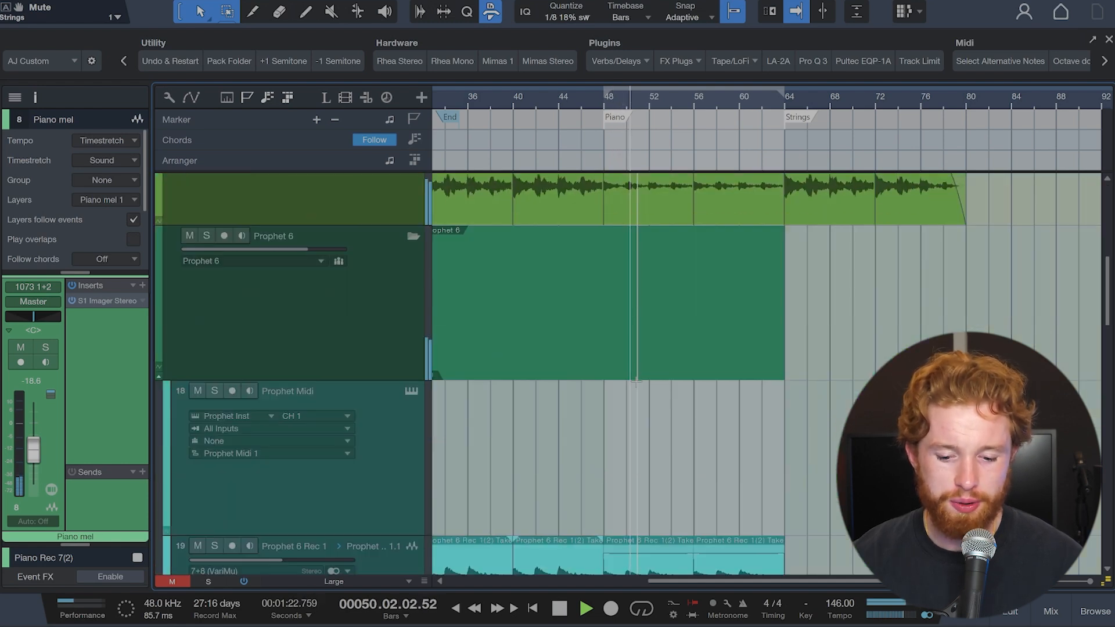
scroll(636, 382, "down", 3)
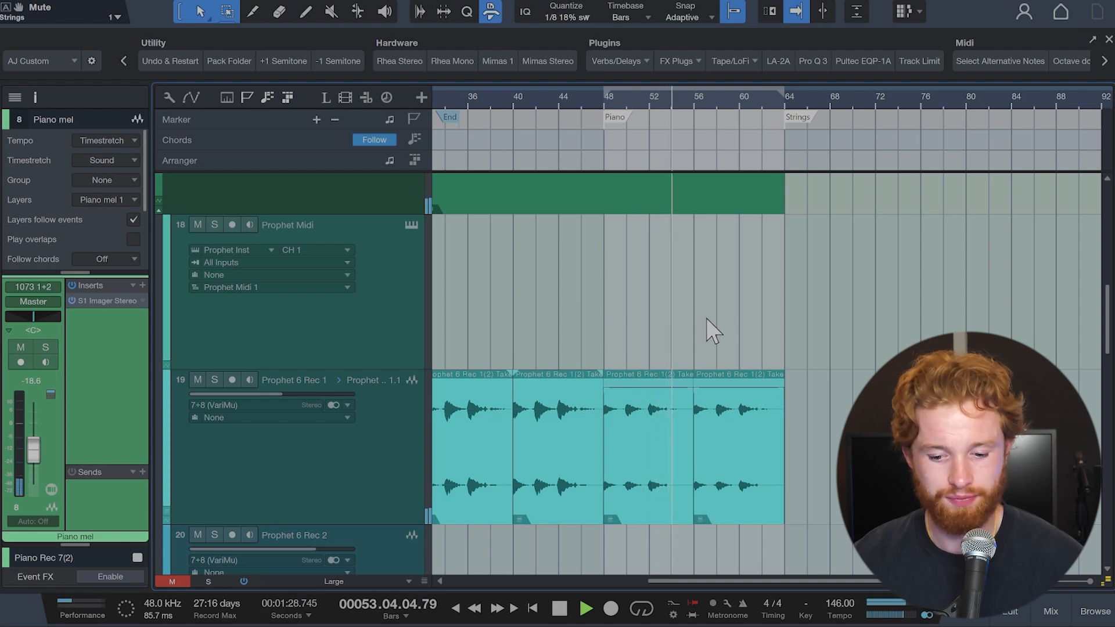
scroll(707, 318, "up", 5)
key("space")
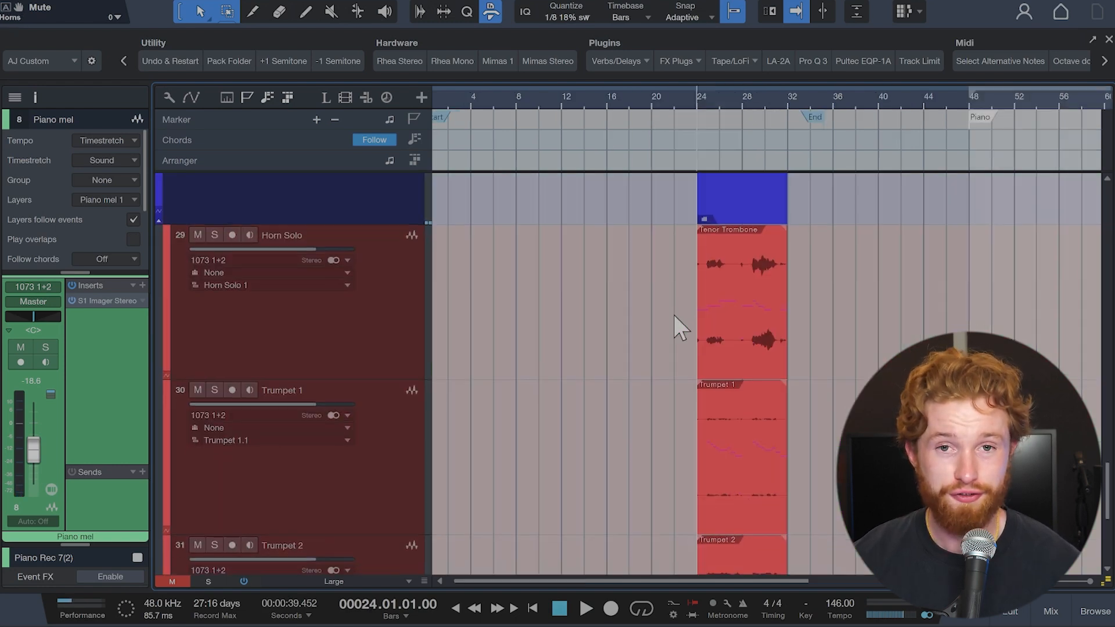
Step: Solo the Horns folder, play its trombone and trumpet tracks from bar 24, stop playback and clear the solo
scroll(674, 315, "down", 1)
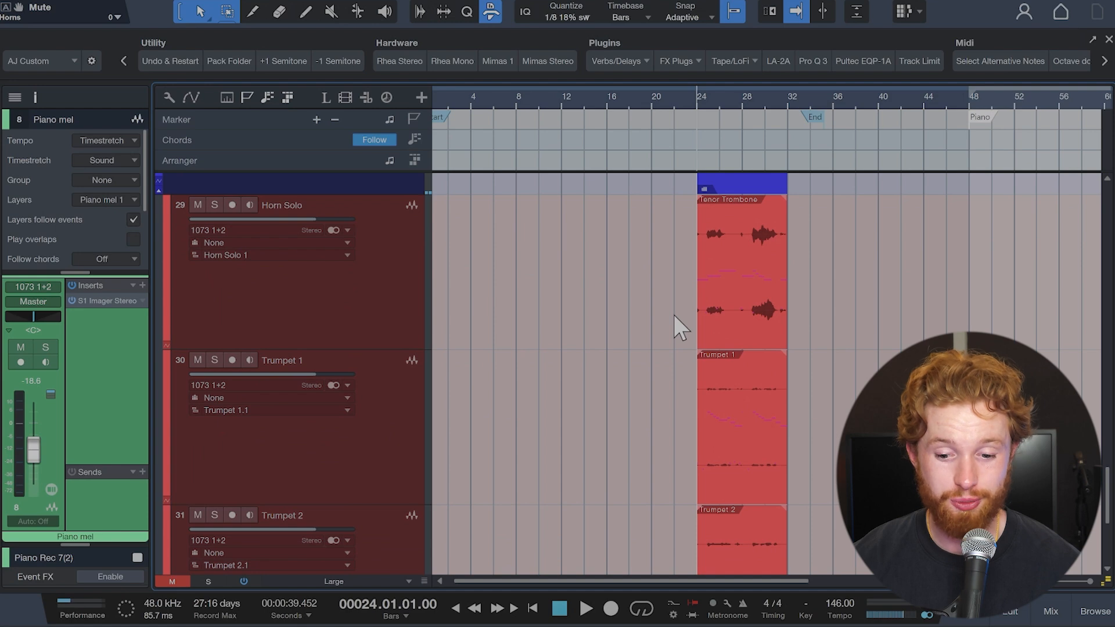
key("s")
scroll(673, 315, "down", 1)
key("space")
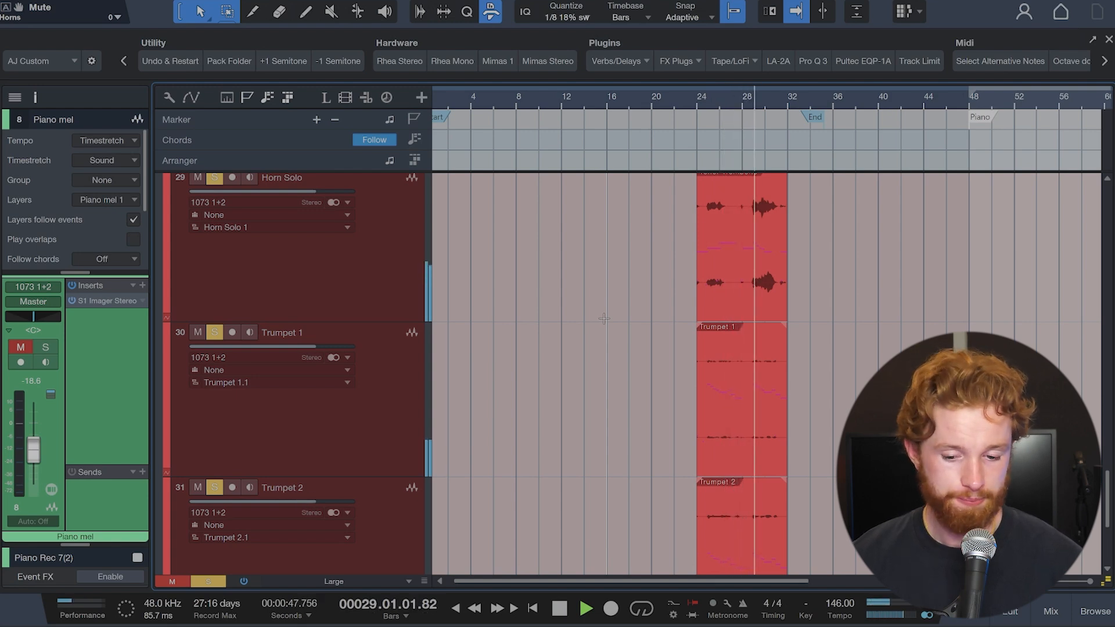
scroll(604, 318, "up", 4)
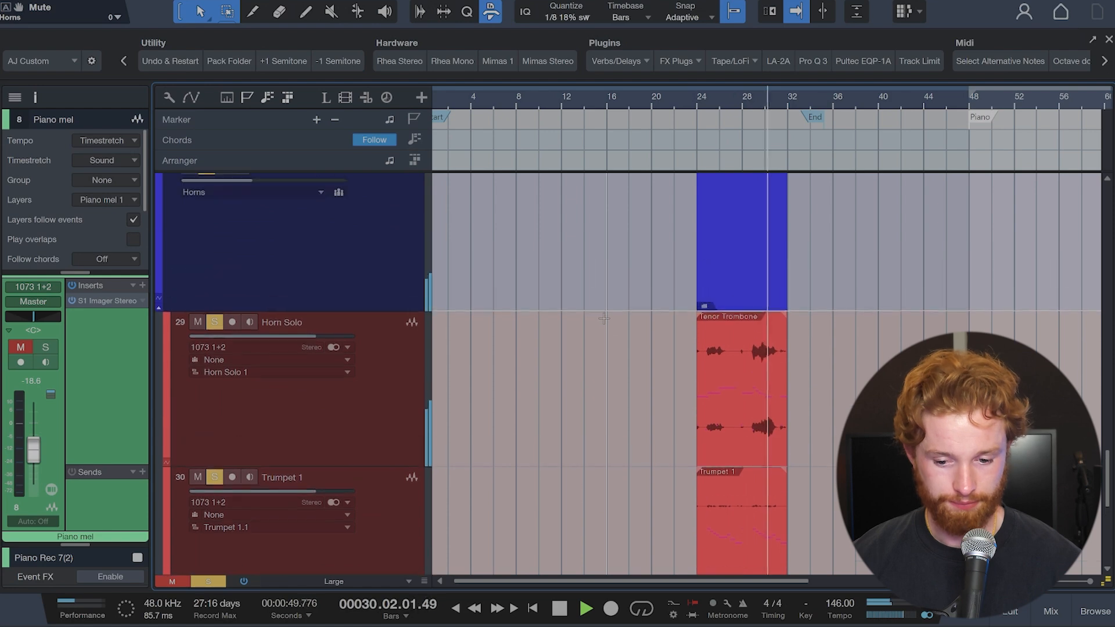
left_click(326, 326)
scroll(326, 327, "down", 3)
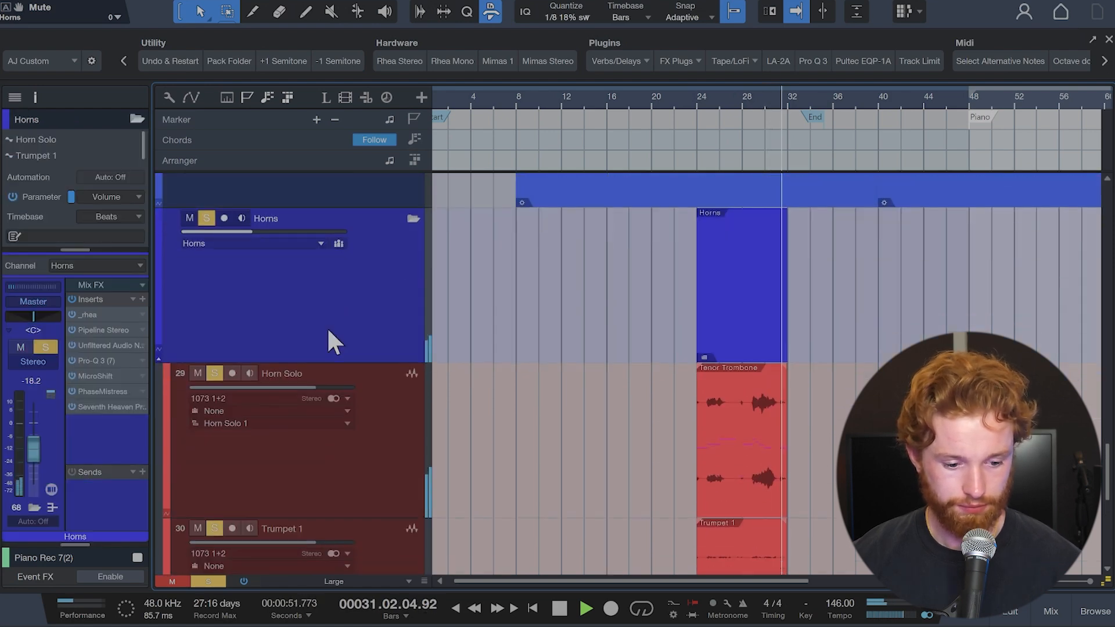
key("space")
scroll(322, 349, "up", 3)
left_click(207, 229)
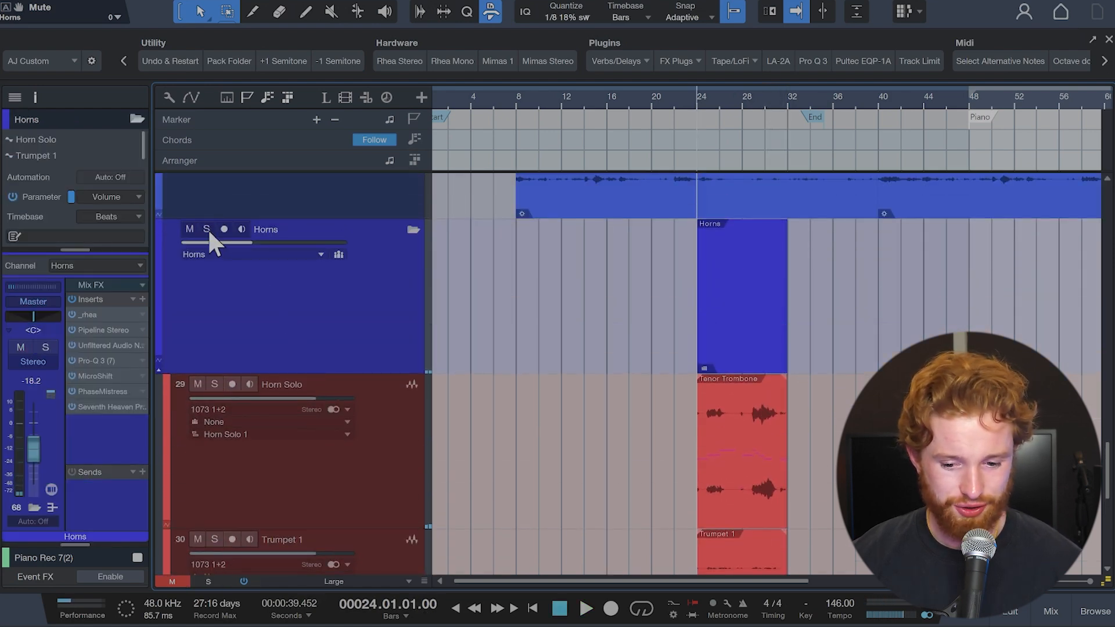
Step: Set the loop range to the horn events from bar 24 to 32, play the full mix and select the Horns folder track
left_click(758, 331)
key("space")
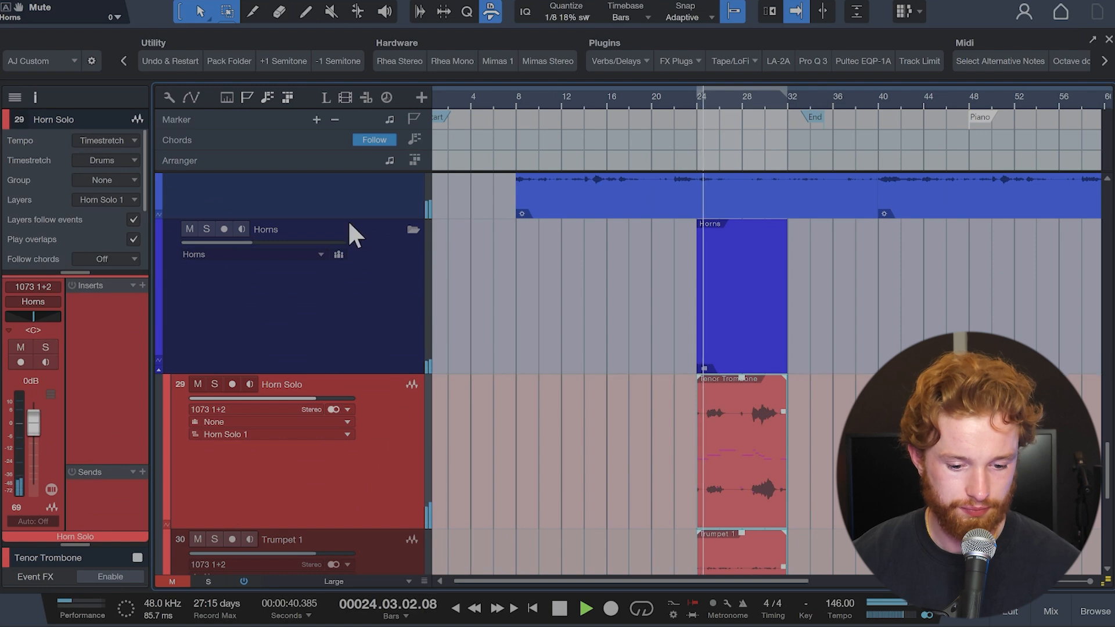
left_click(343, 288)
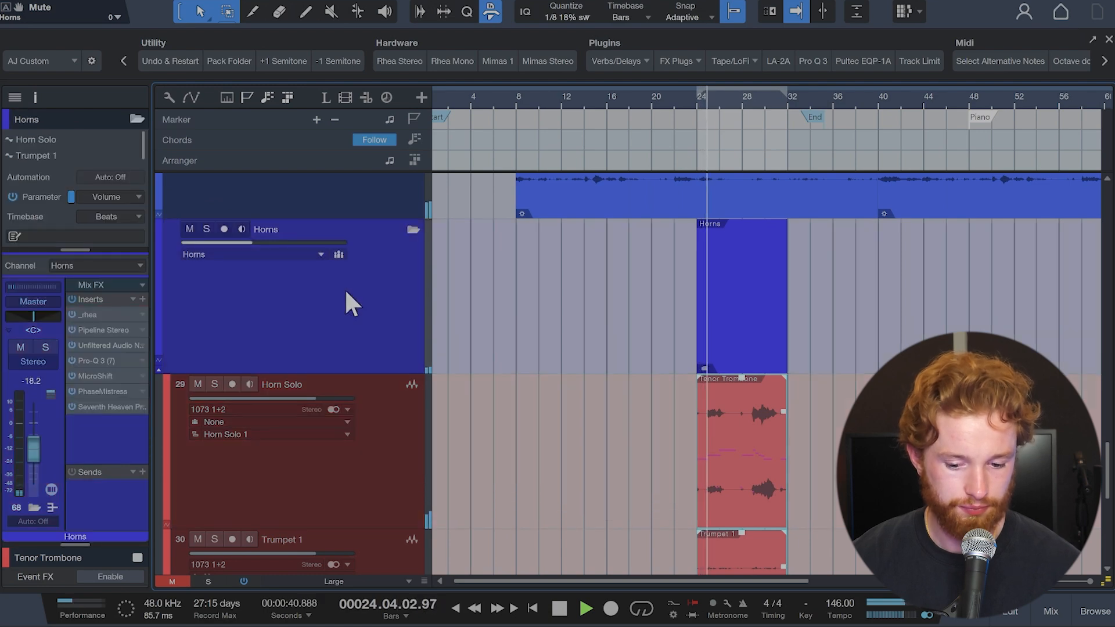
Step: Examine the Horns bus plugins Needlepoint, Pro-Q 3, MicroShift, PhaseMistress and Seventh Heaven Professional during playback, close the plugin window and stop
left_click(108, 345)
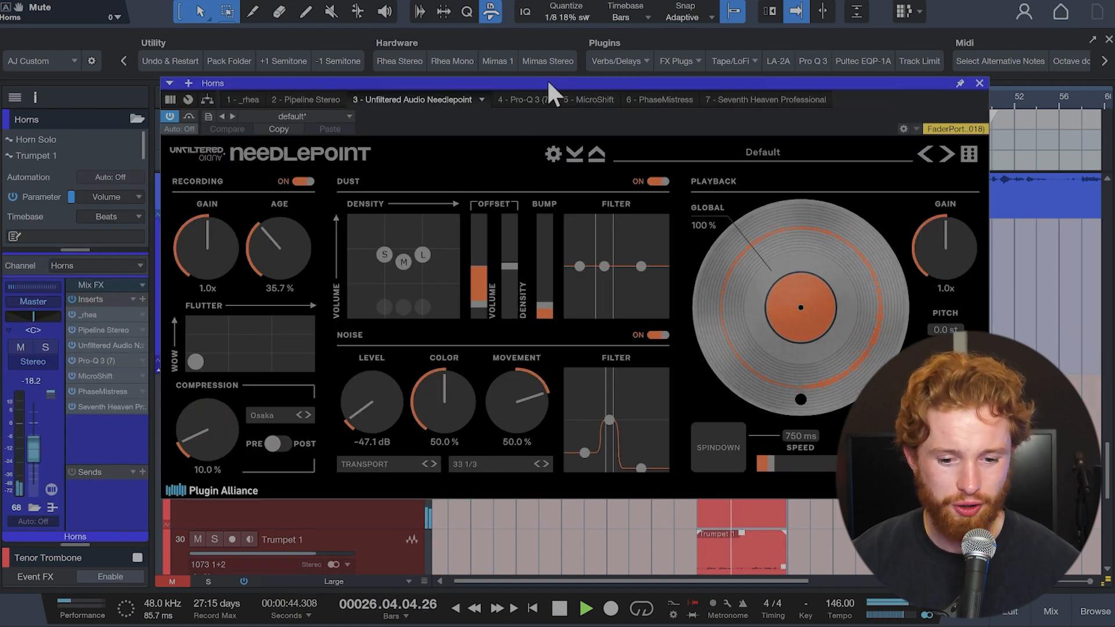
left_click(527, 100)
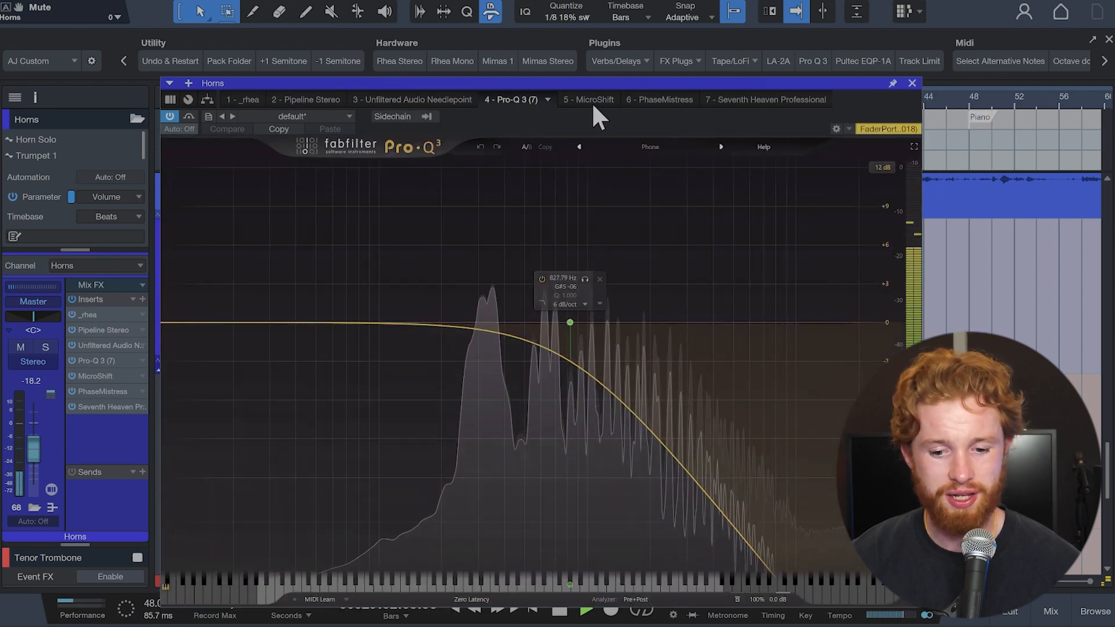
left_click(592, 100)
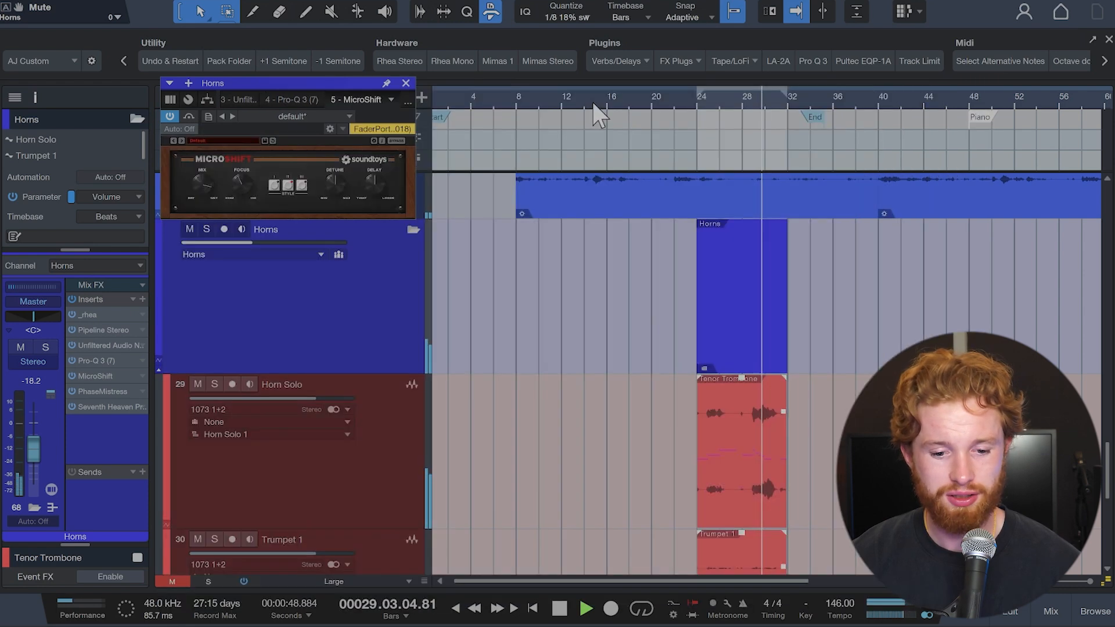
left_click(406, 103)
left_click(352, 200)
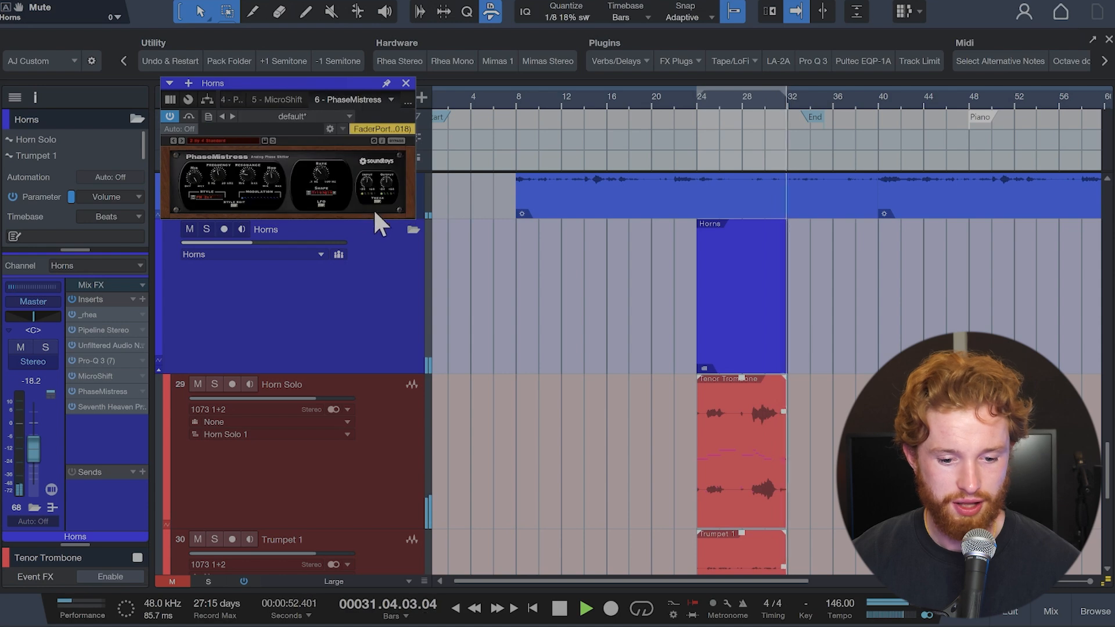
left_click(403, 99)
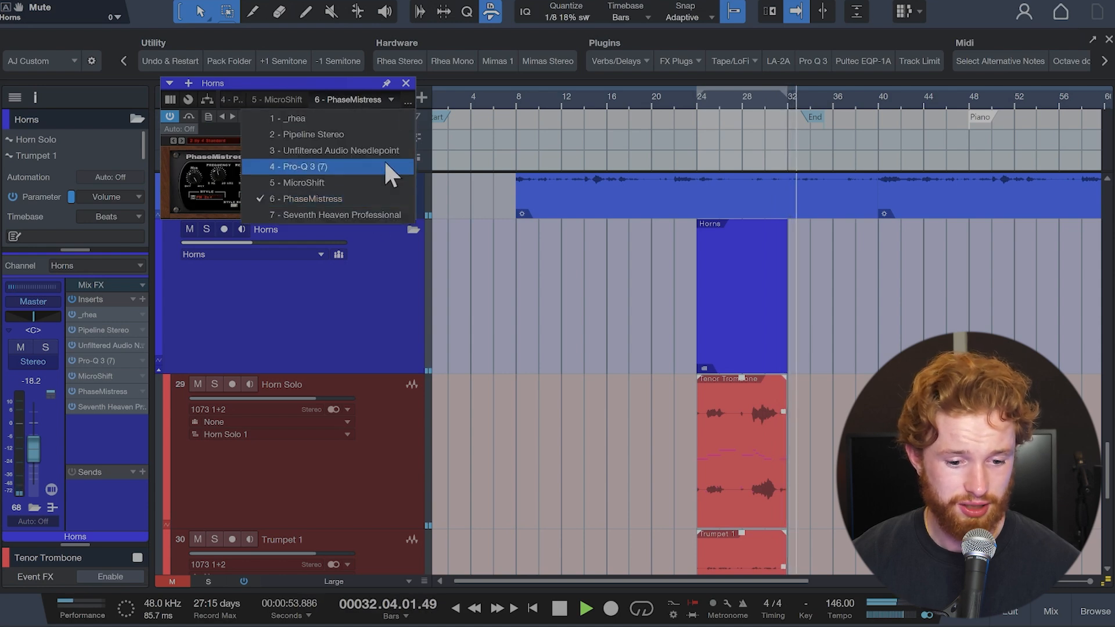
left_click(359, 214)
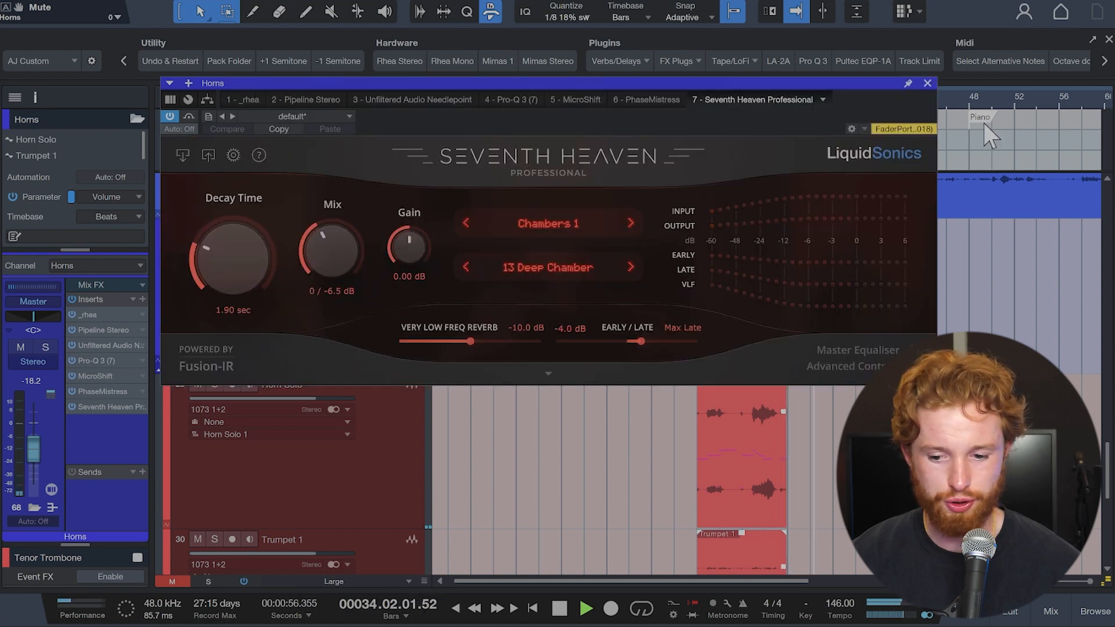
left_click(927, 83)
key("space")
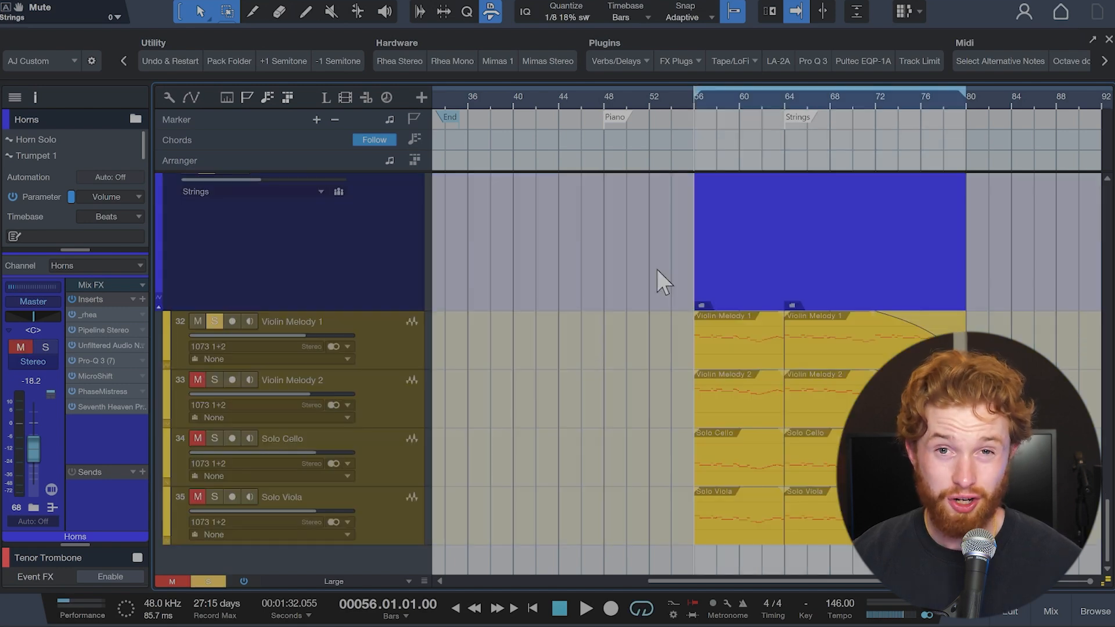
Step: Play the soloed Violin Melody 1 from bar 56 and successively solo Violin Melody 2, Solo Cello and Solo Viola
key("space")
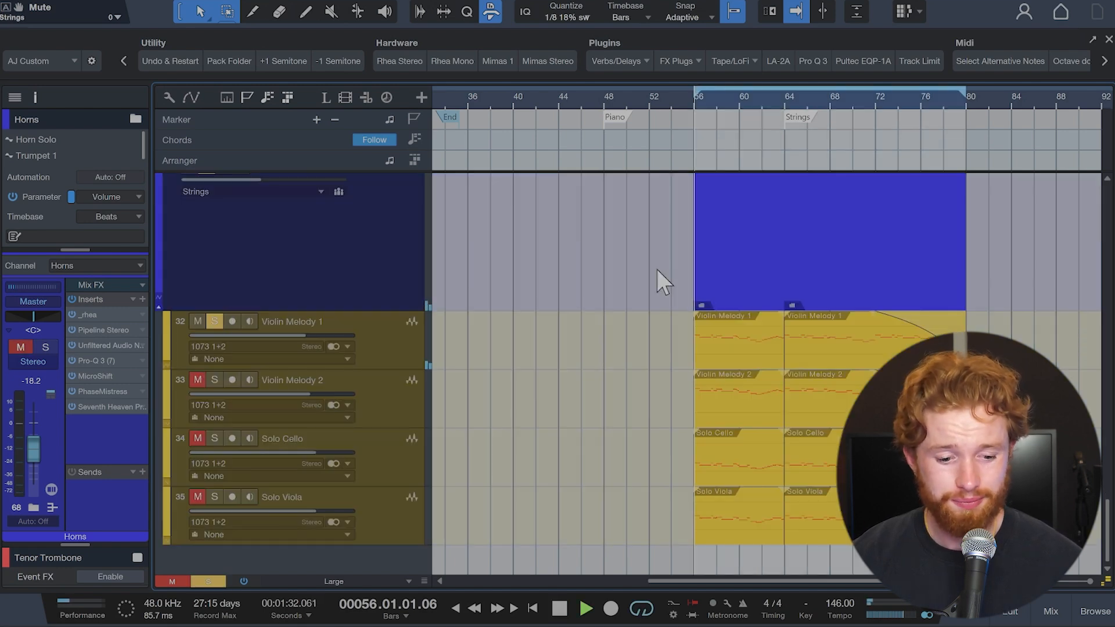
left_click(214, 380)
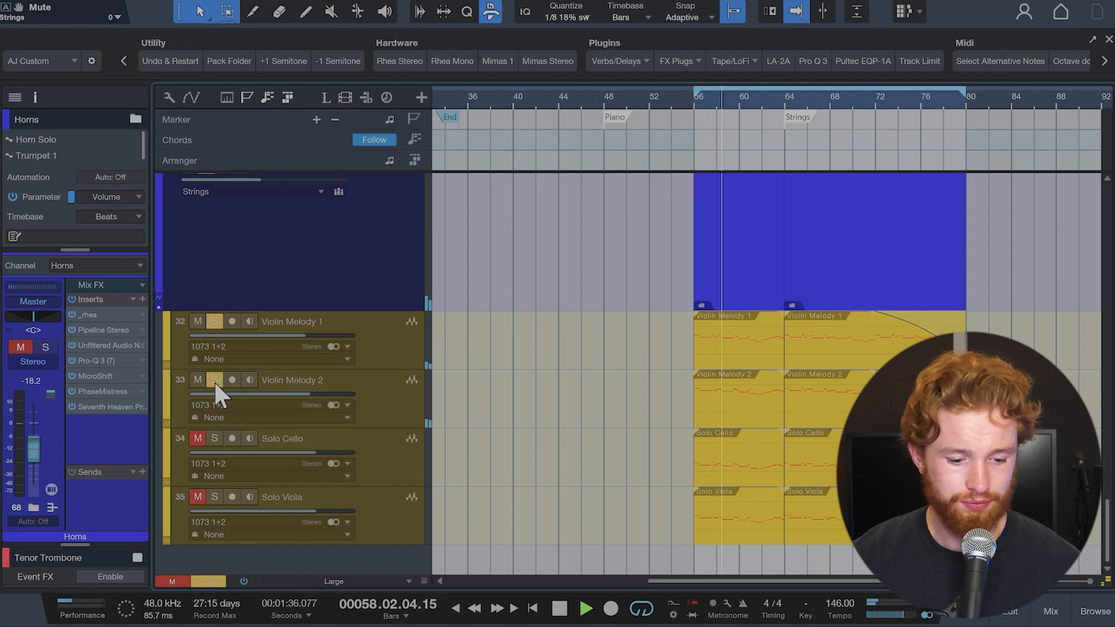
left_click(215, 439)
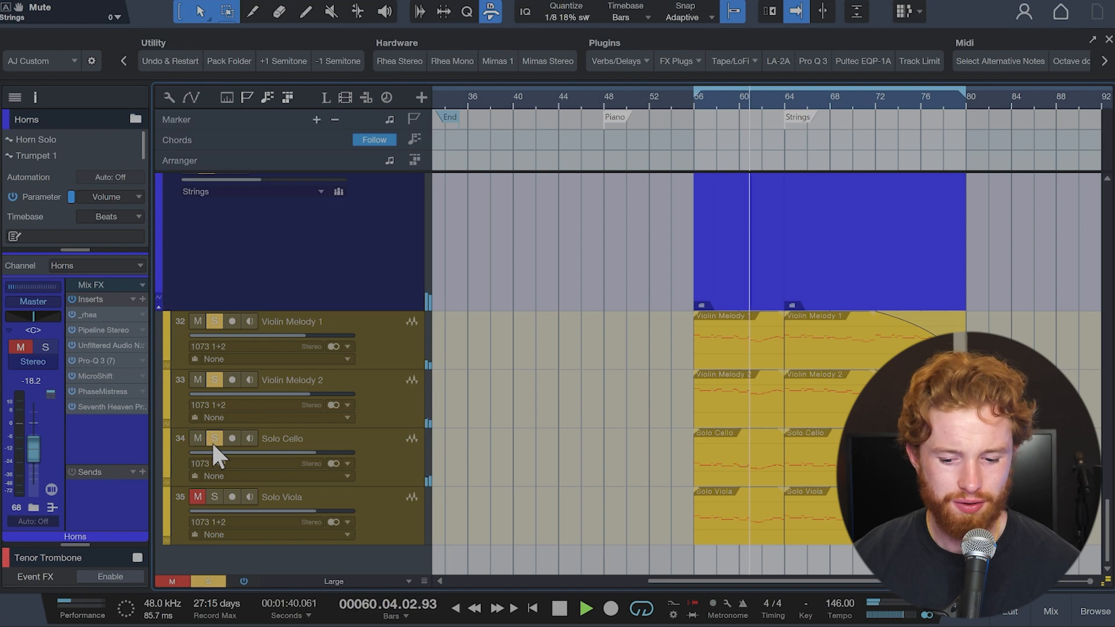
left_click(213, 496)
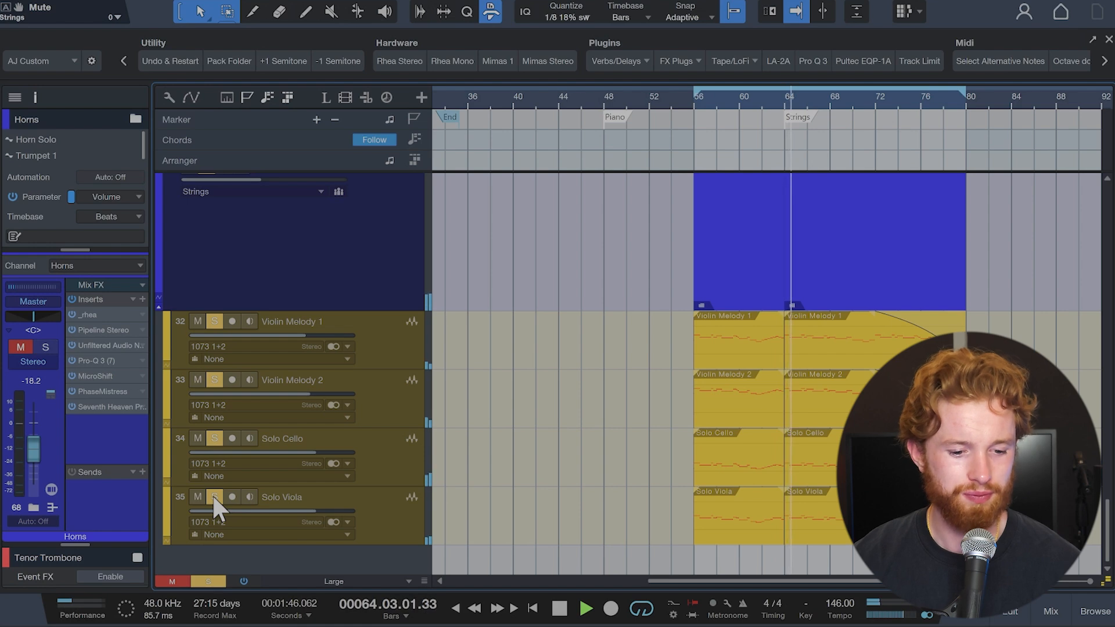
scroll(211, 494, "up", 3)
scroll(211, 493, "down", 3)
Step: Select the Strings folder track and examine its Needlepoint, Crystalline, S1 Imager Stereo, UADx LA-2A and Pro-Q 3 plugins during full-mix playback from bar 56
left_click(341, 280)
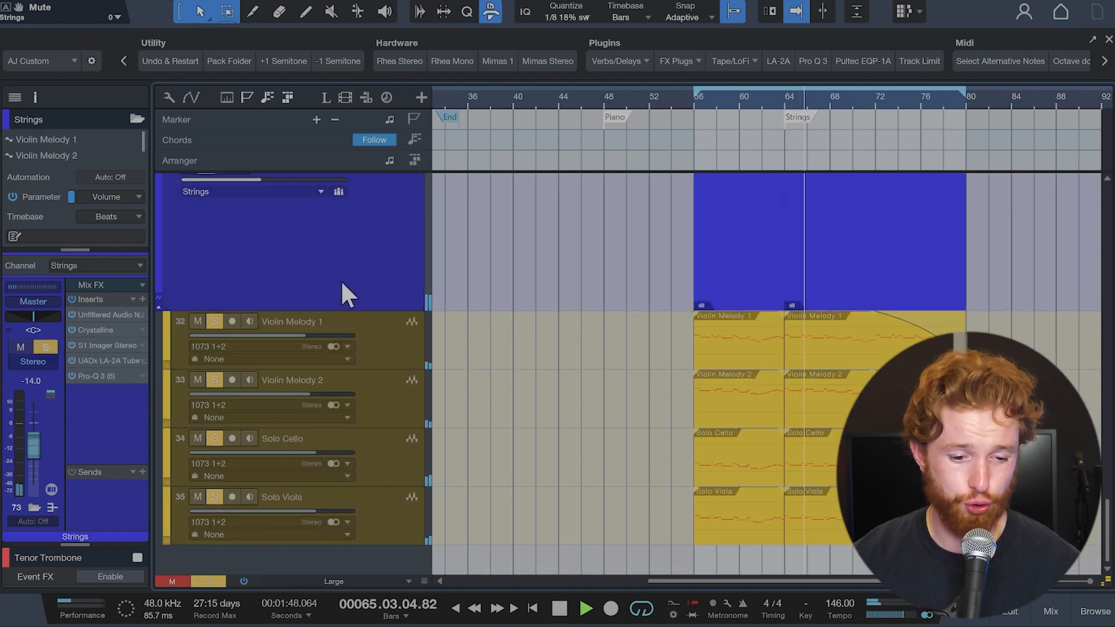
scroll(341, 280, "up", 1)
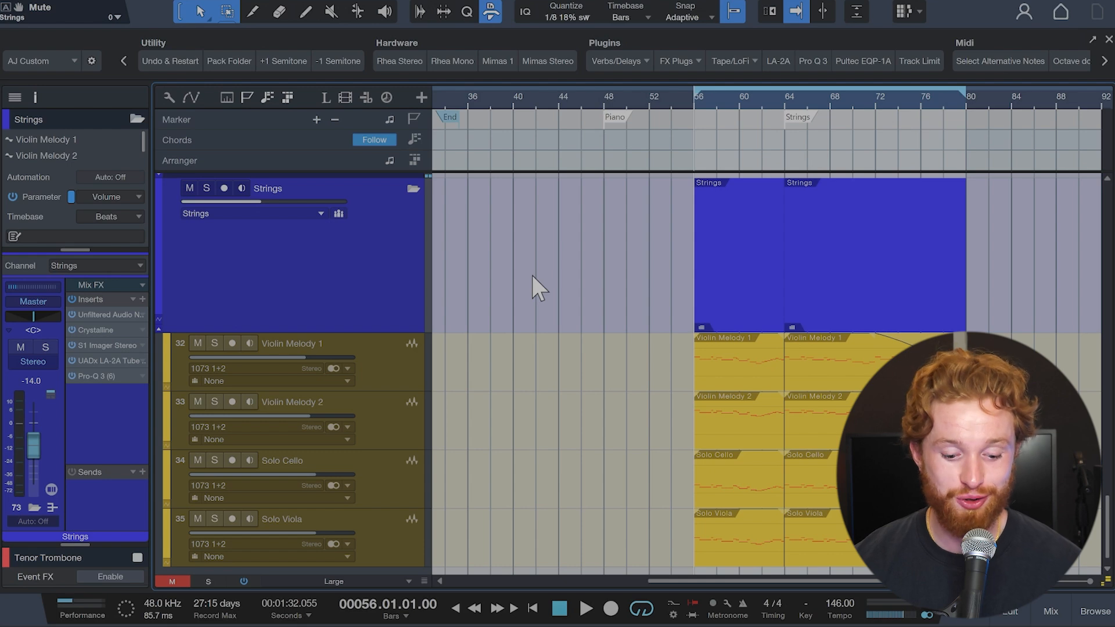
key("space")
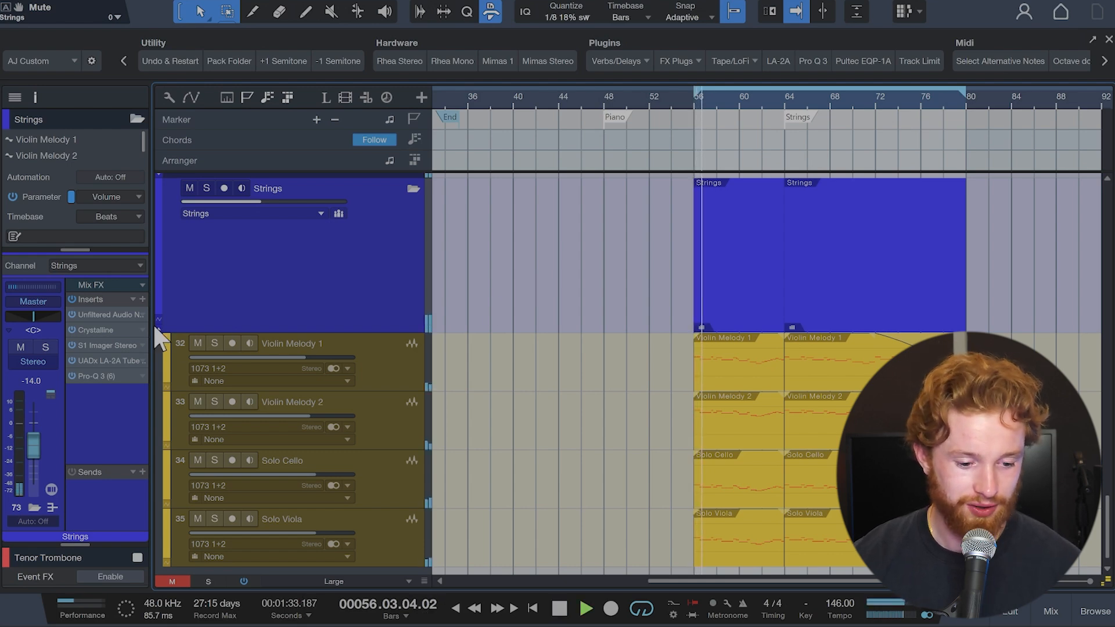
double_click(113, 316)
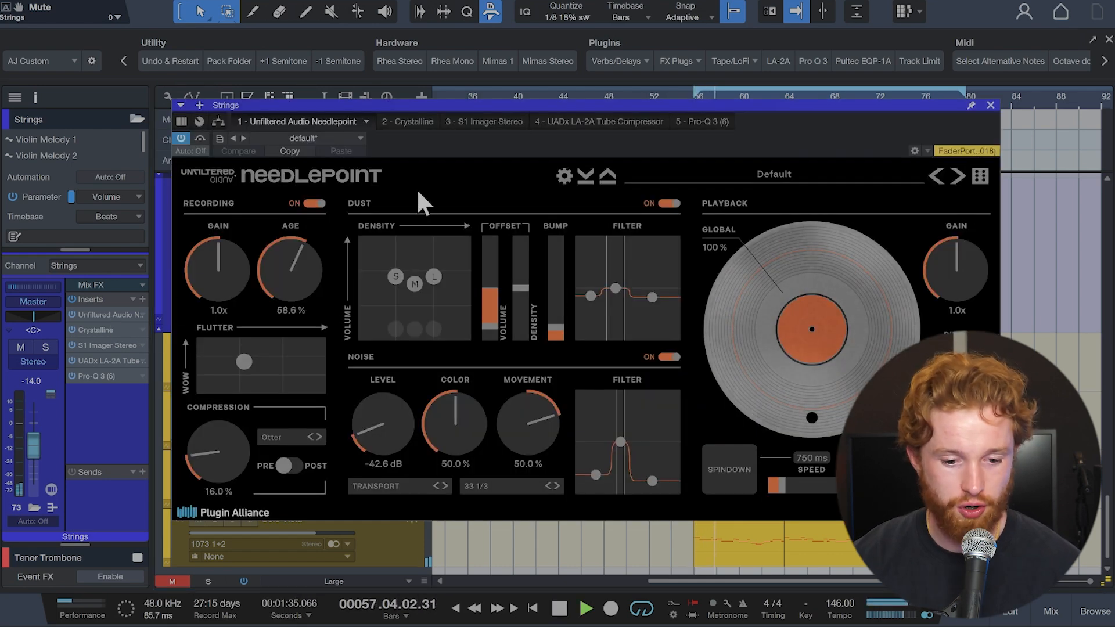
left_click(414, 119)
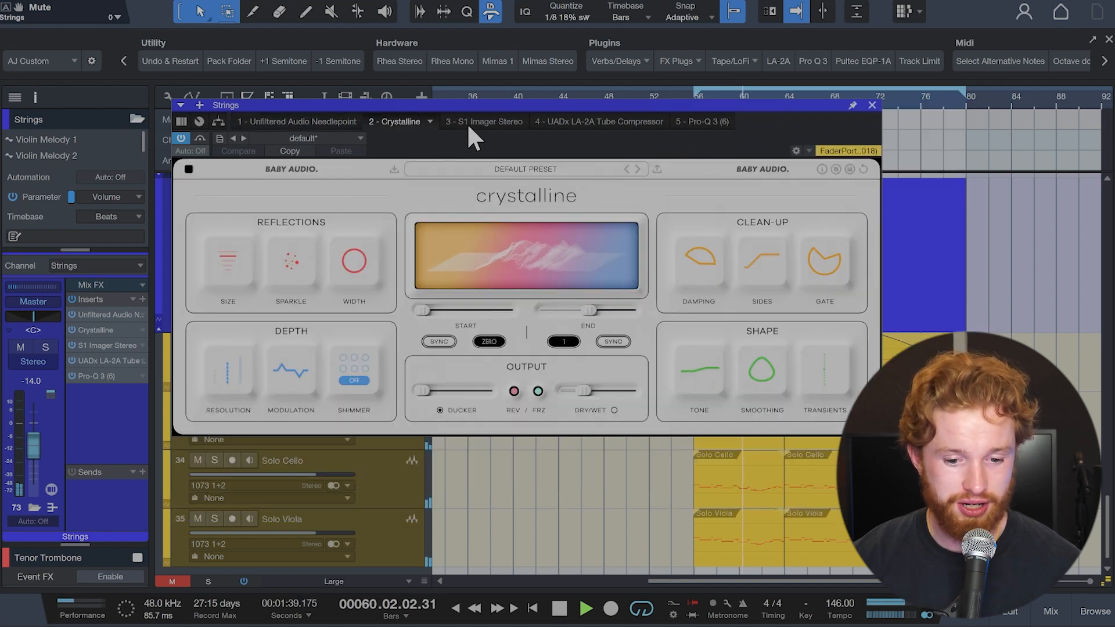
left_click(470, 123)
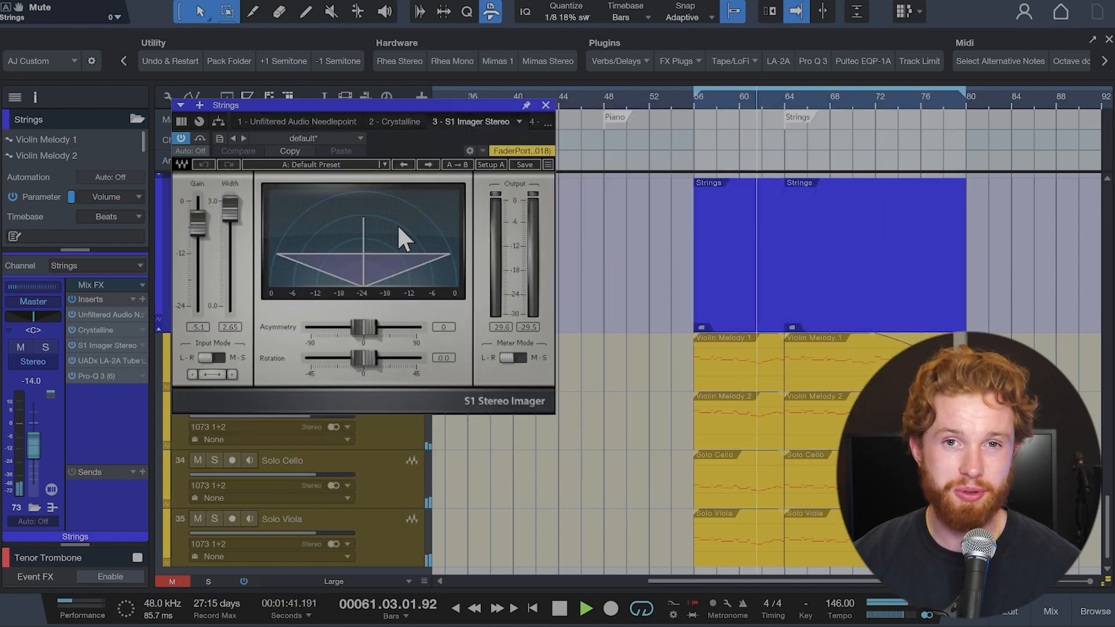
left_click(531, 121)
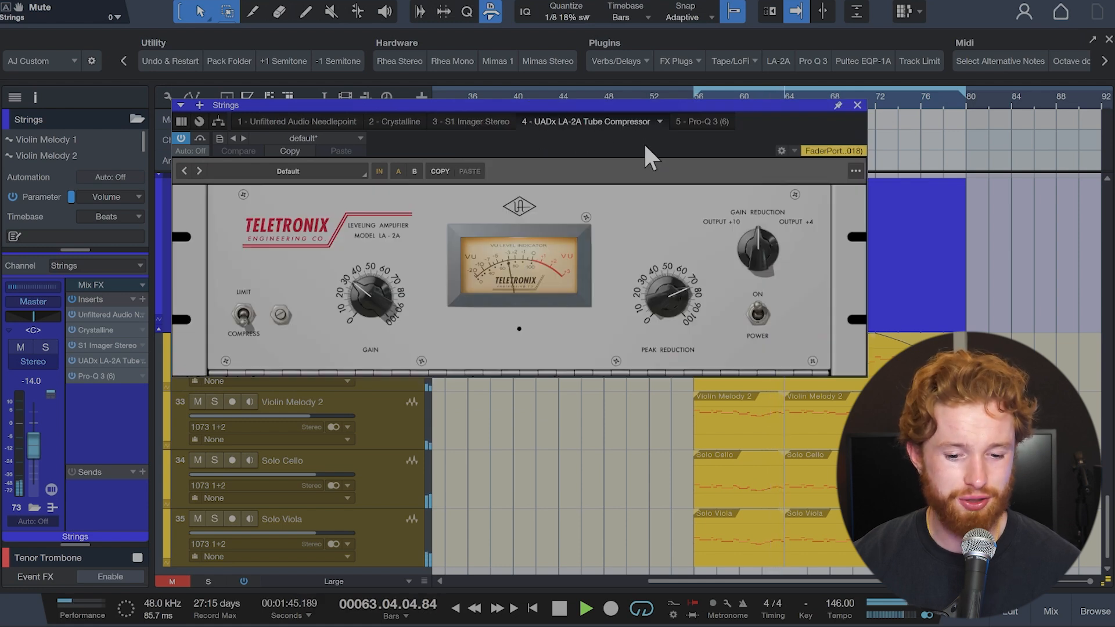
left_click(703, 123)
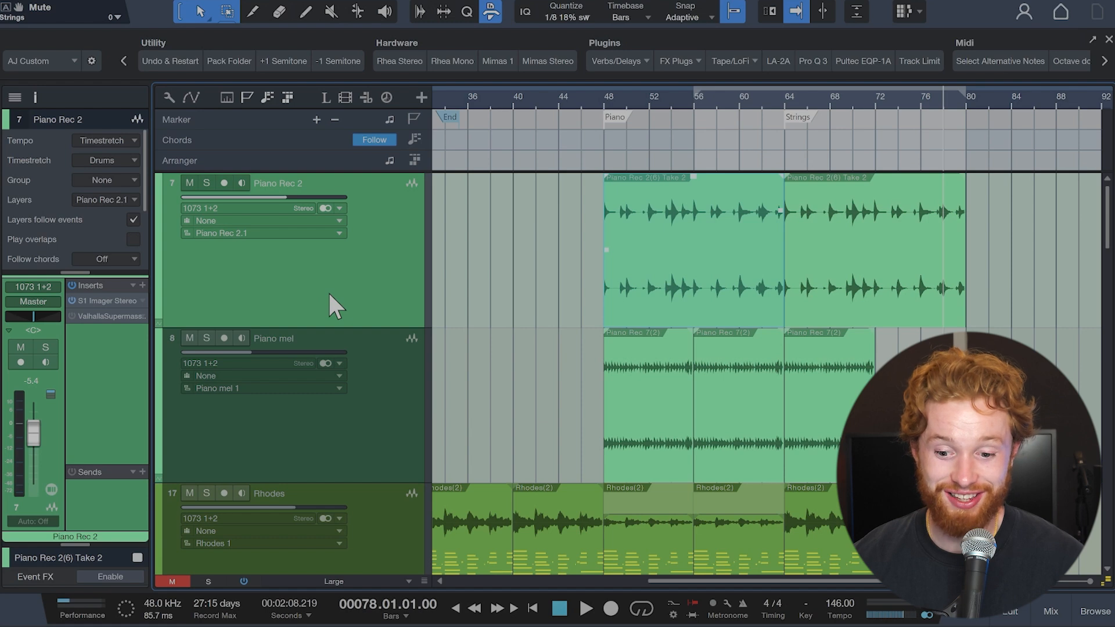
Step: Play the Piano Rec 2 ending from bar 78, display the ValhallaSupermassive Mix automation with the plugin enabled, and play the ending again
key("space")
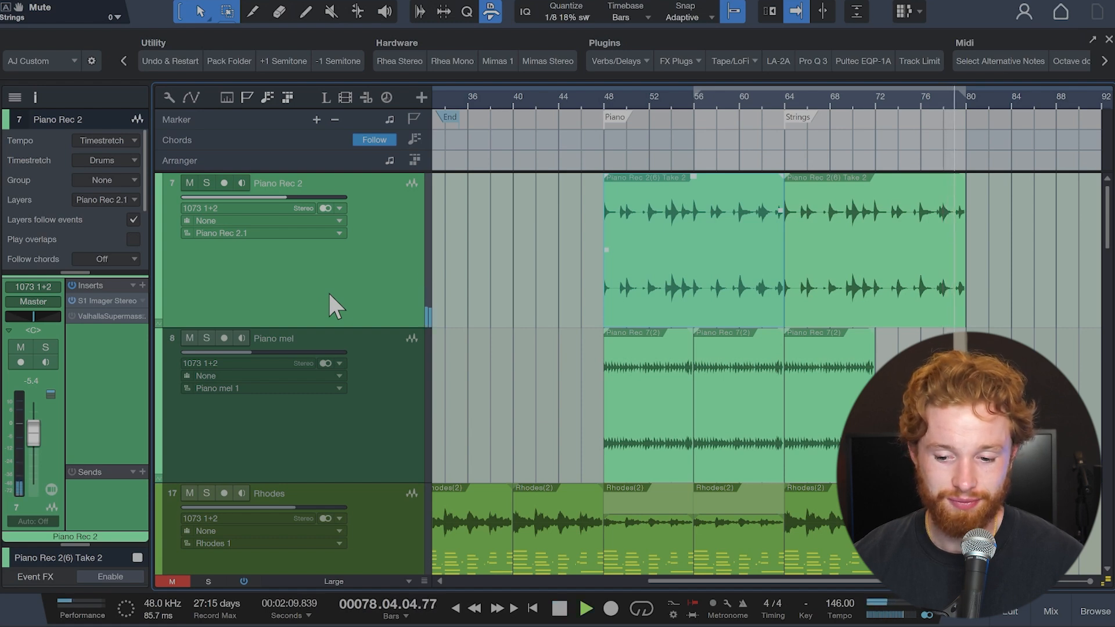
key("space")
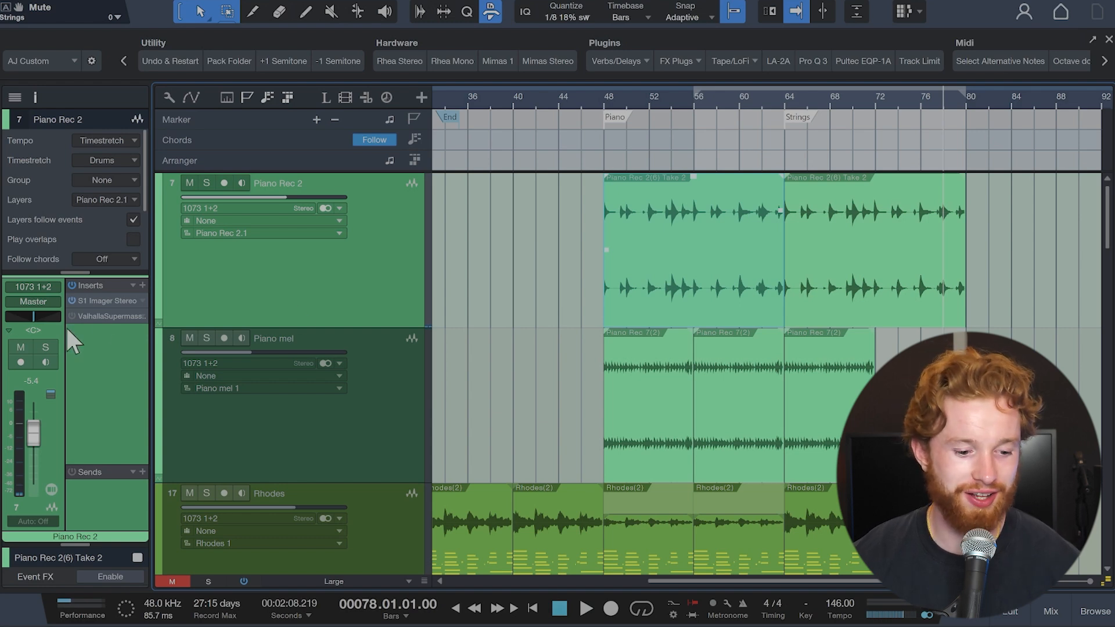
key("a")
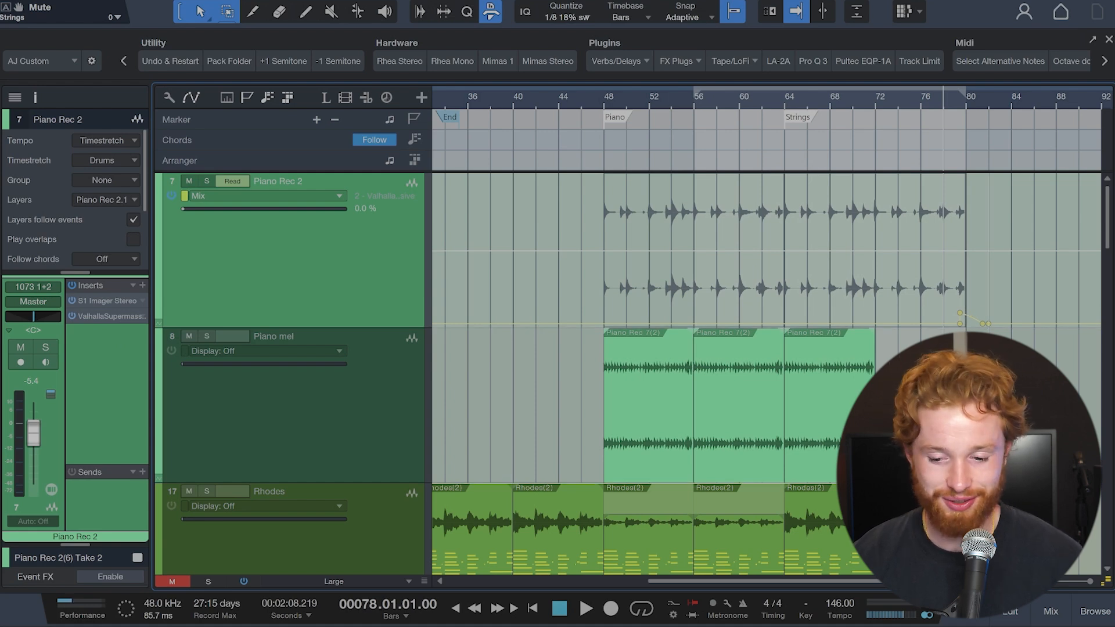
key("space")
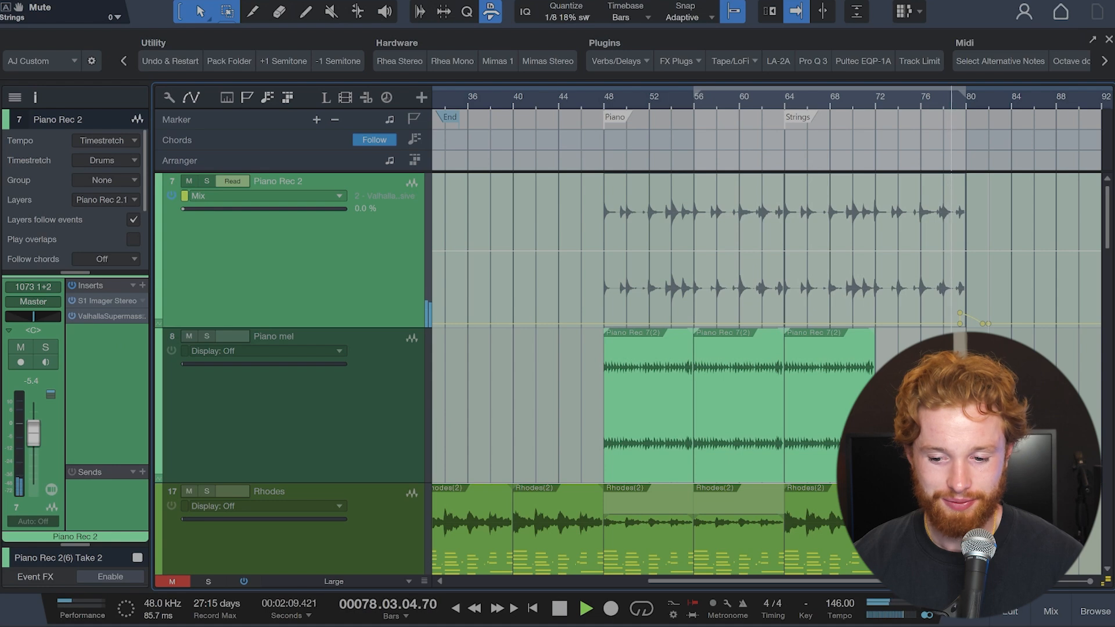